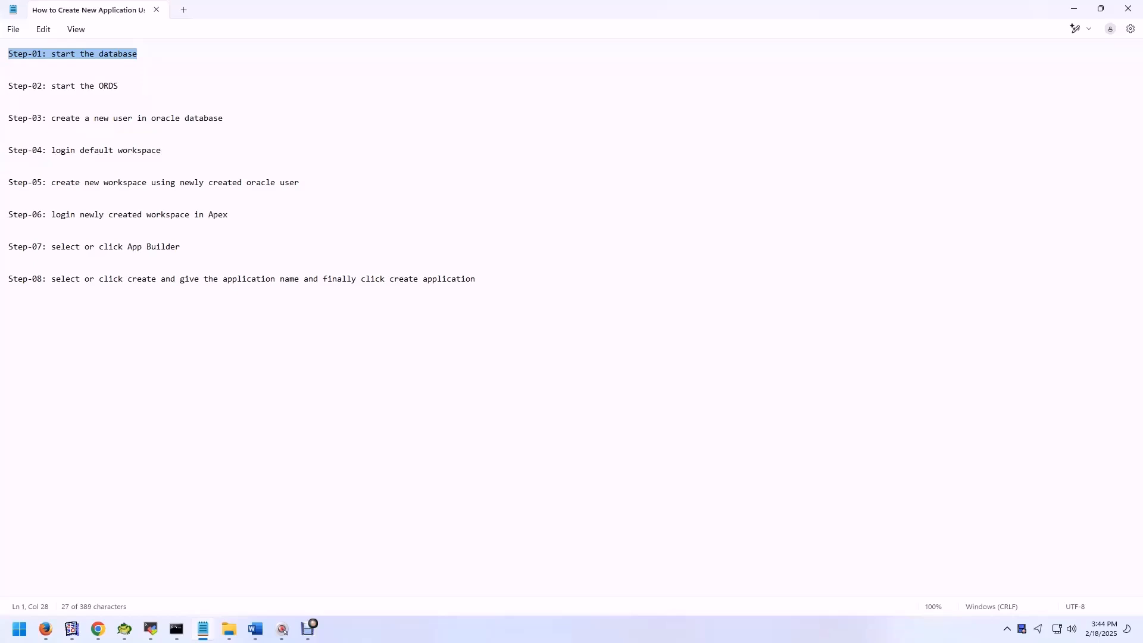
Step: Review steps 02 to 06 of the application-creation notes, highlighting each line, and put the notes away
drag(117, 86, 7, 86)
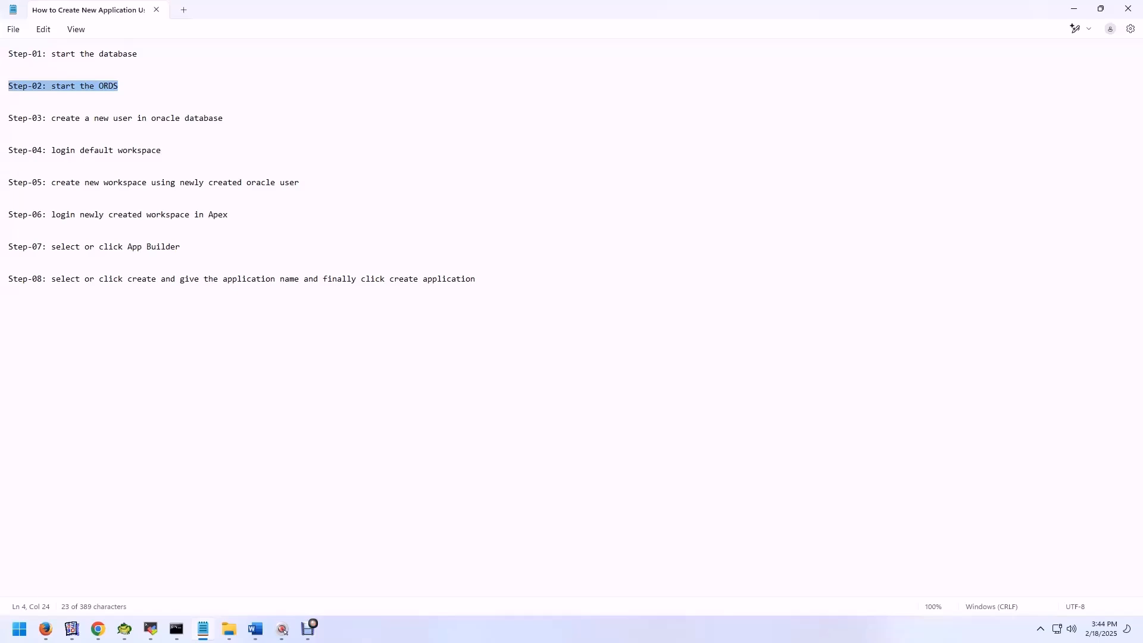
drag(224, 118, 7, 118)
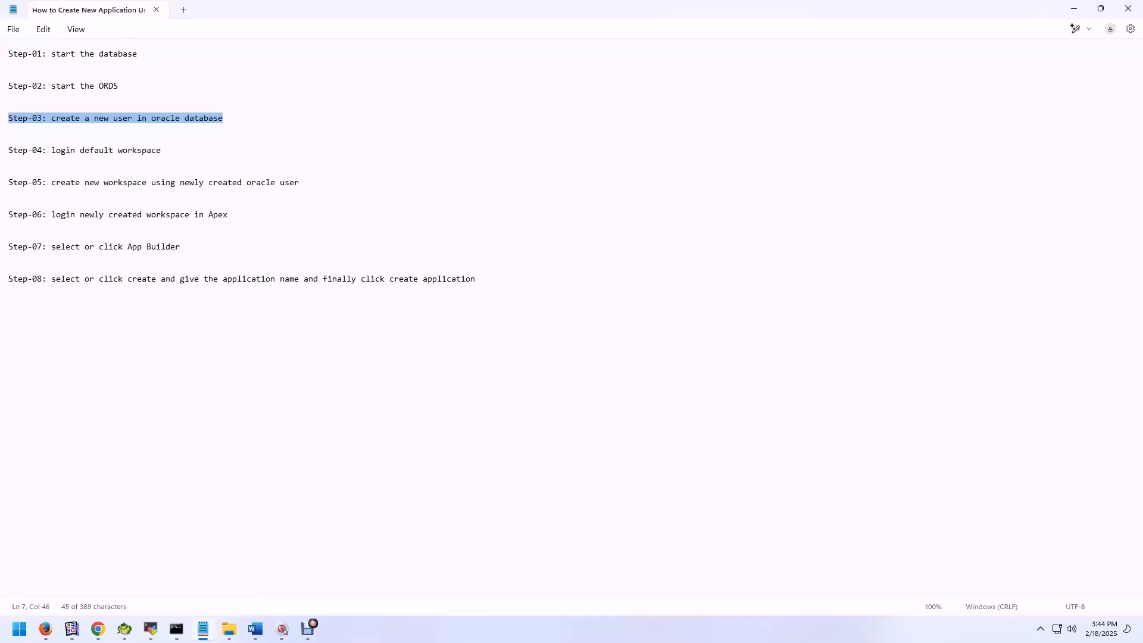
drag(162, 150, 8, 150)
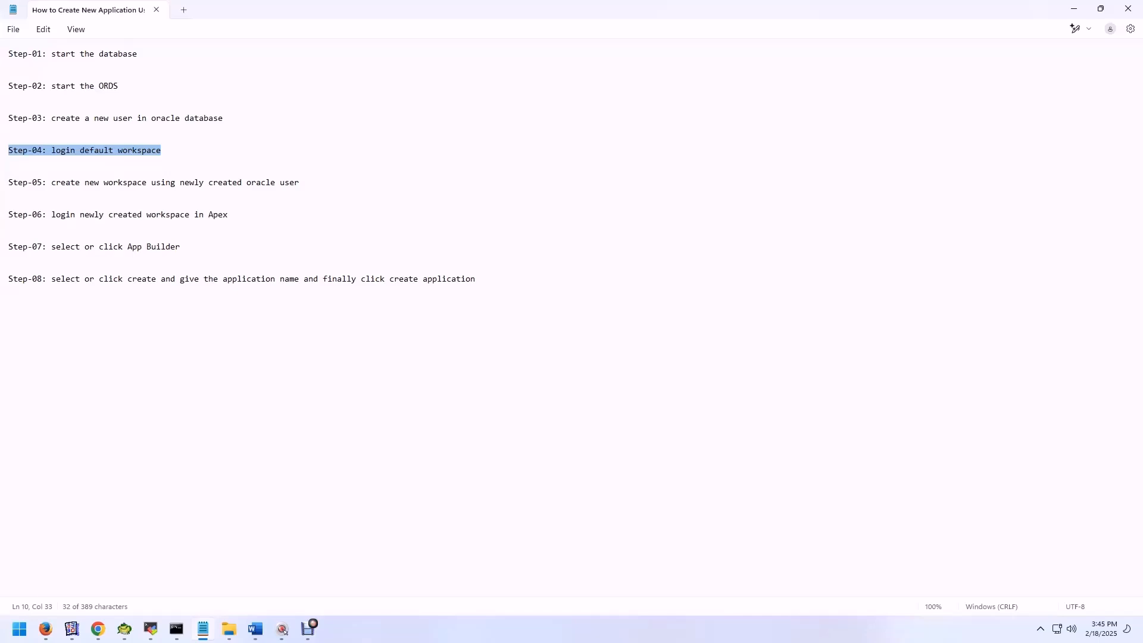
drag(300, 182, 8, 182)
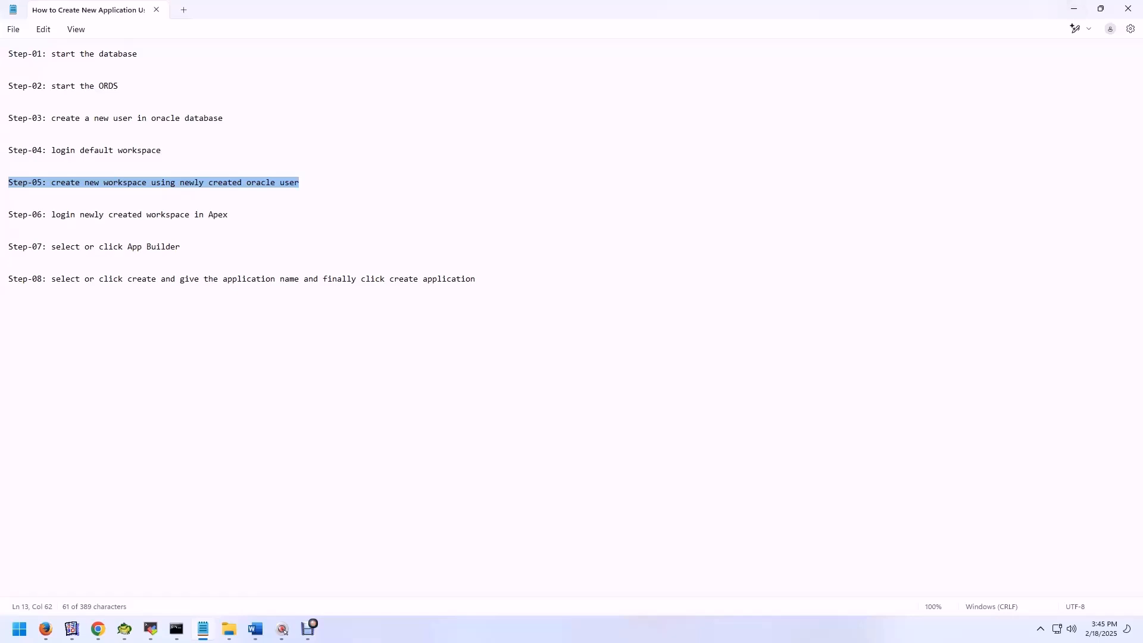
drag(228, 214, 8, 214)
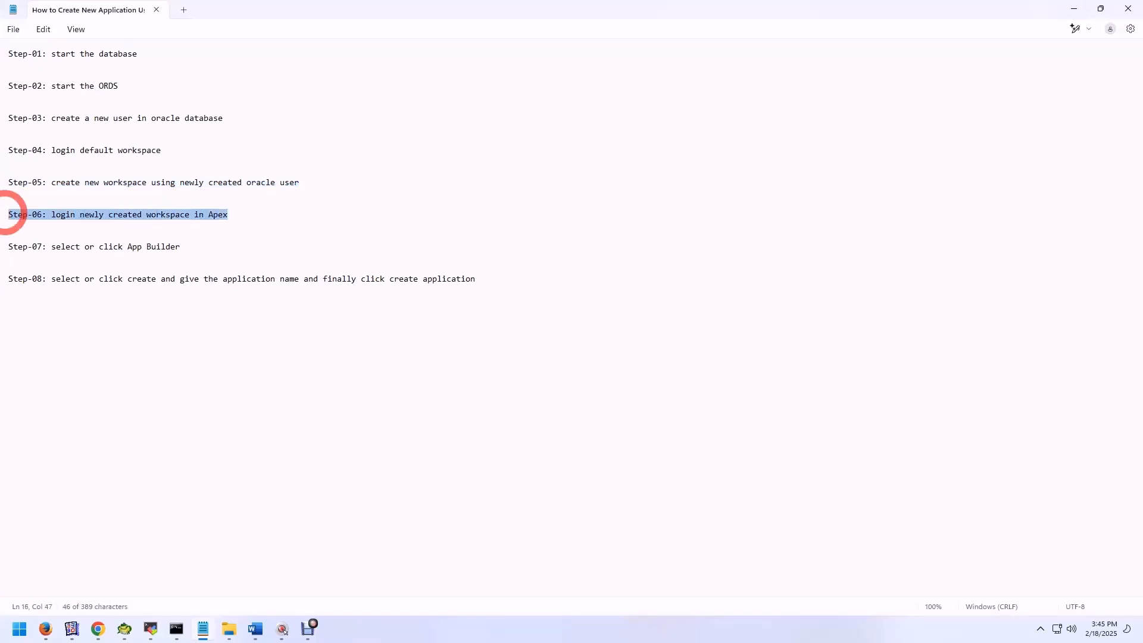
click(1076, 9)
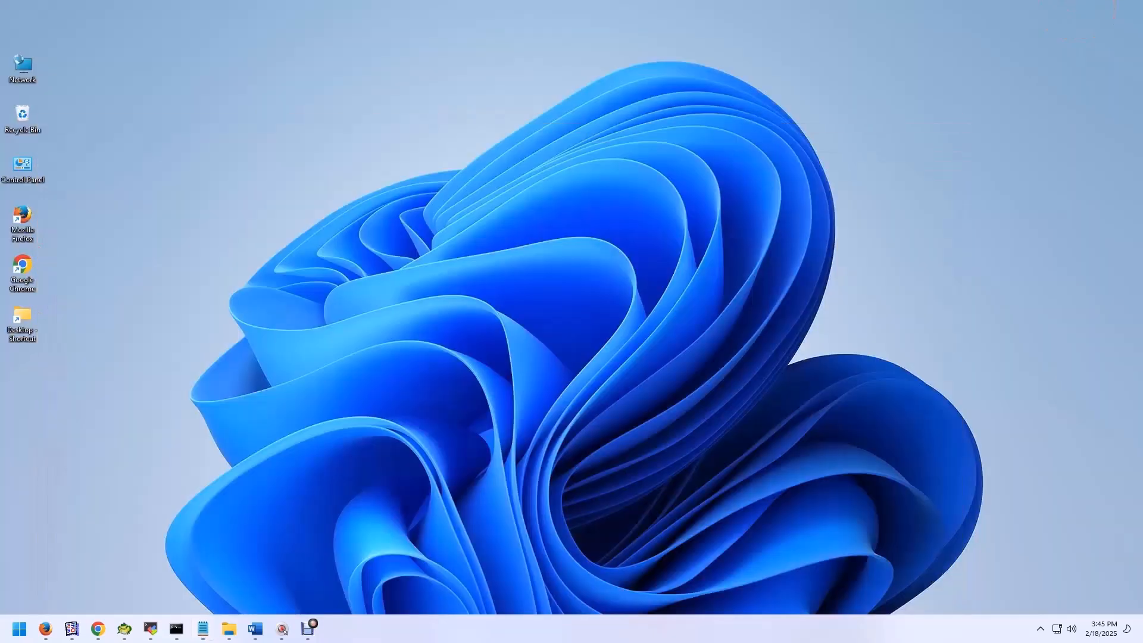
Step: Switch to Google Chrome, load the ORDS landing page at localhost:8080, and go to the Oracle APEX sign-in page
double_click(22, 271)
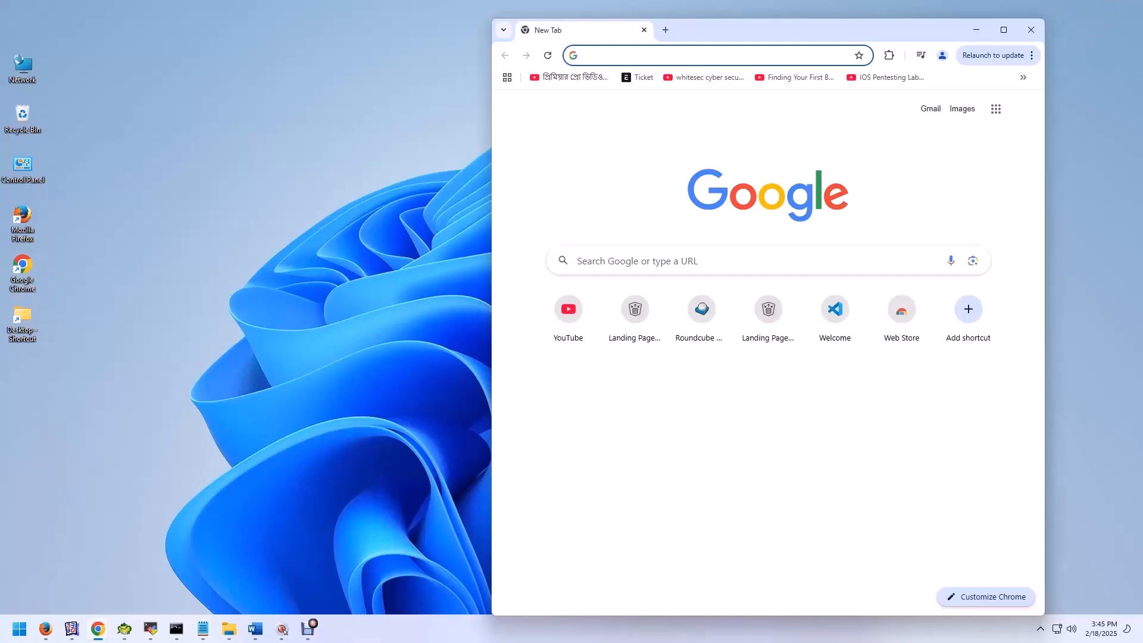
click(1003, 29)
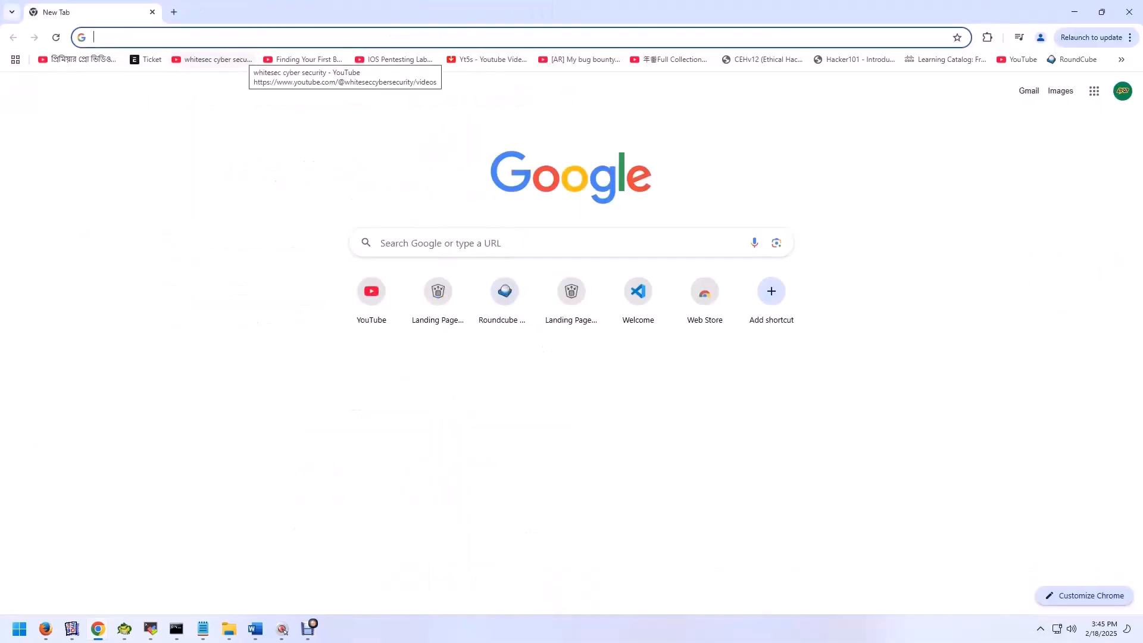
text(loc)
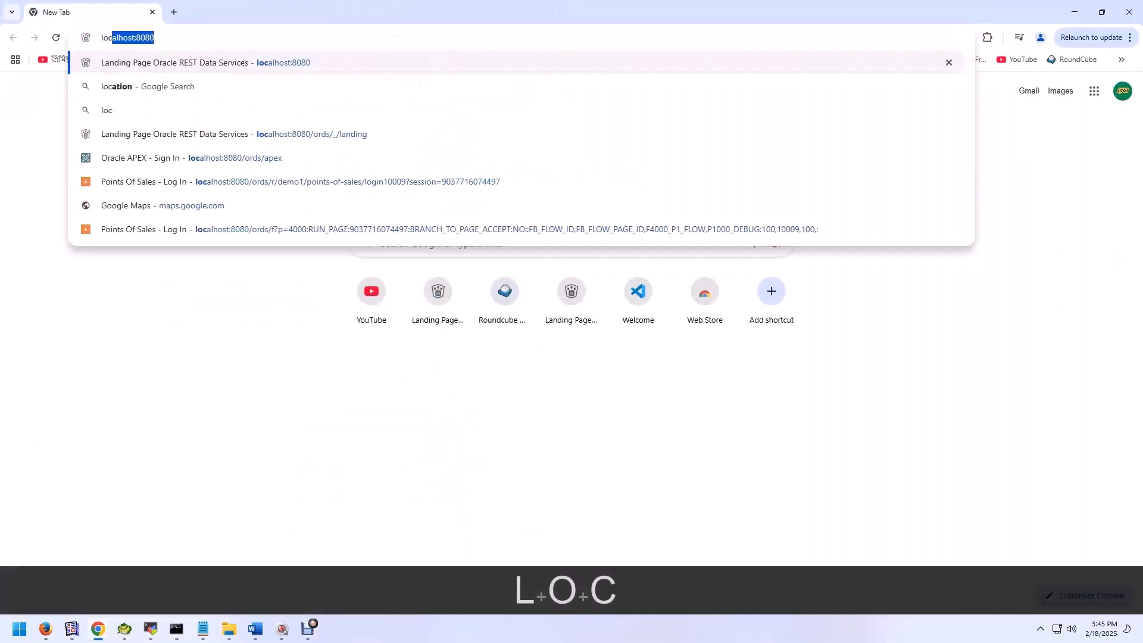
key(Right)
key(Return)
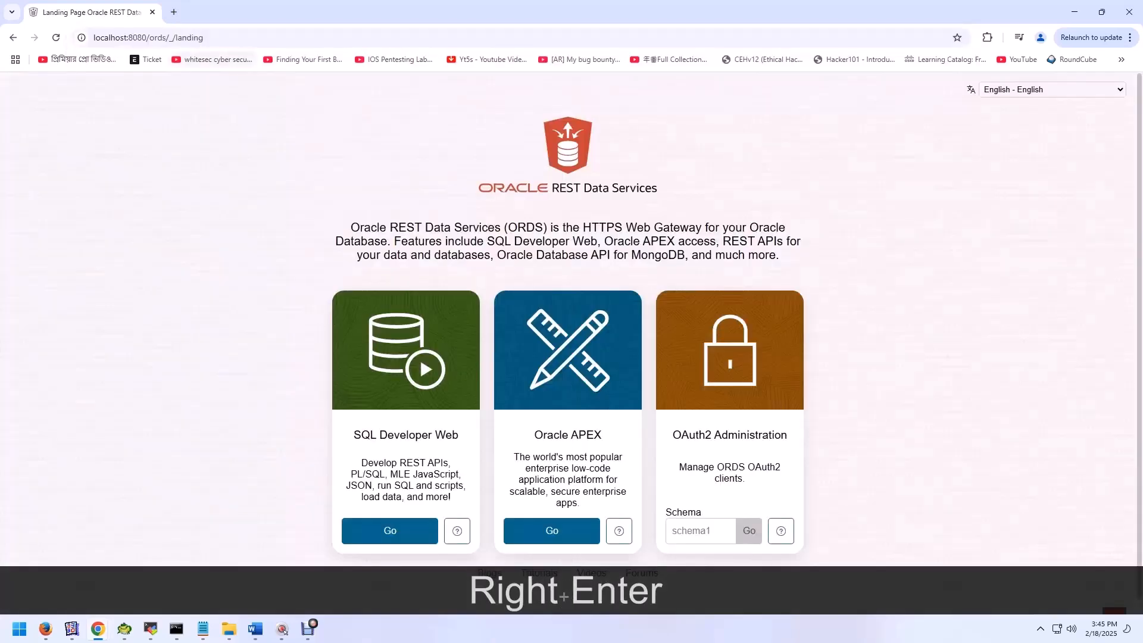
click(555, 531)
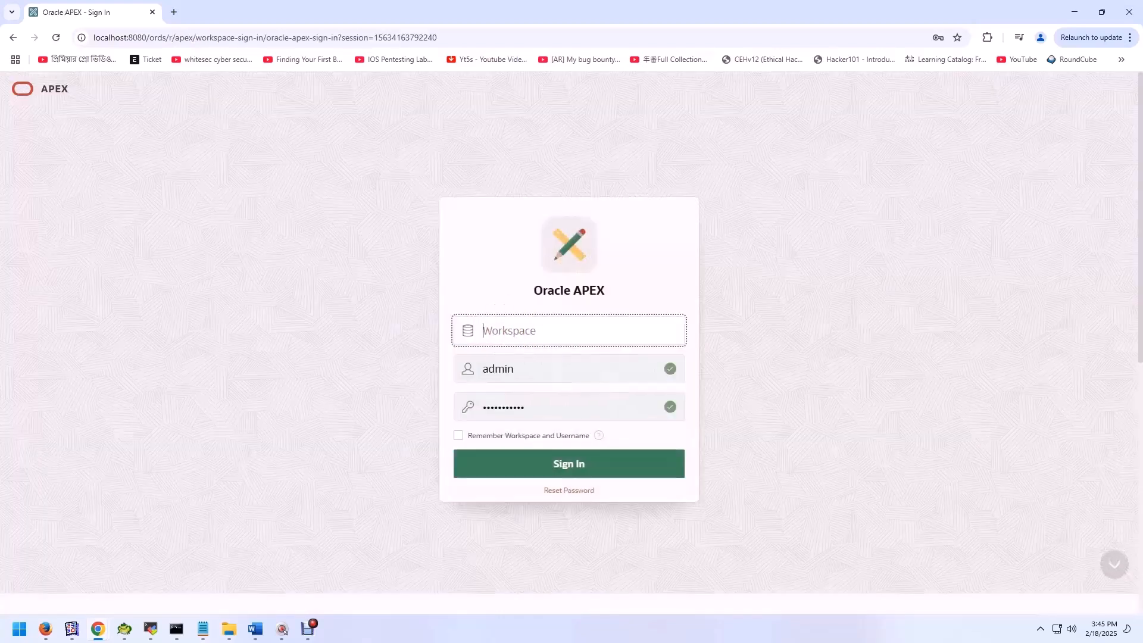
Step: Sign in to the POS workspace in Oracle APEX with the account's username and password
text(POS)
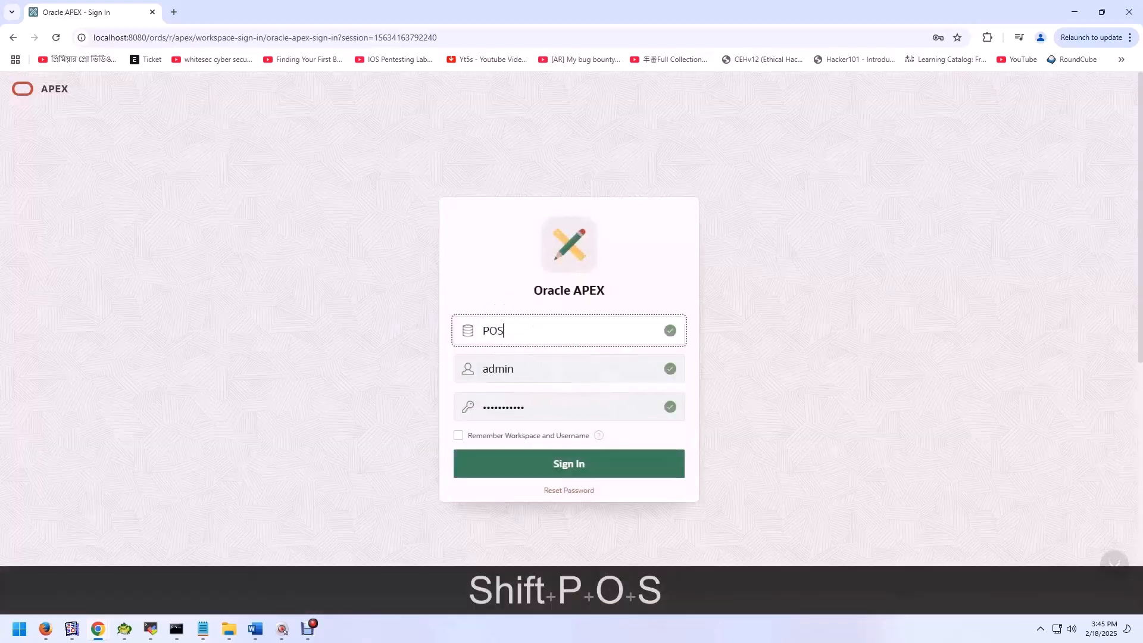
key(Tab)
text(POS)
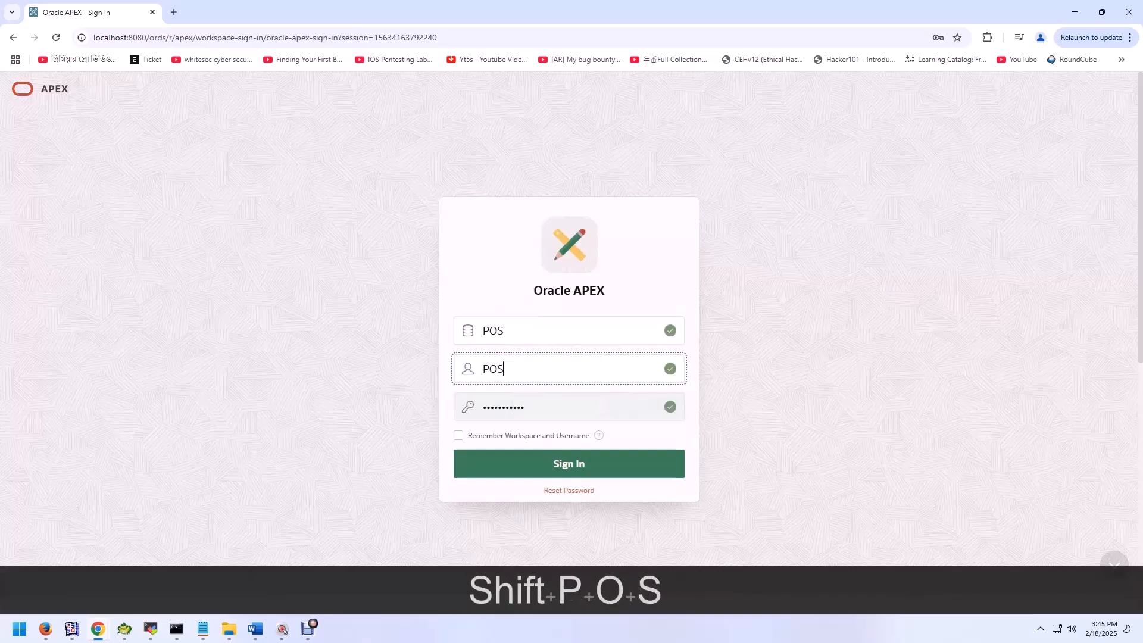
key(Tab)
text(POS)
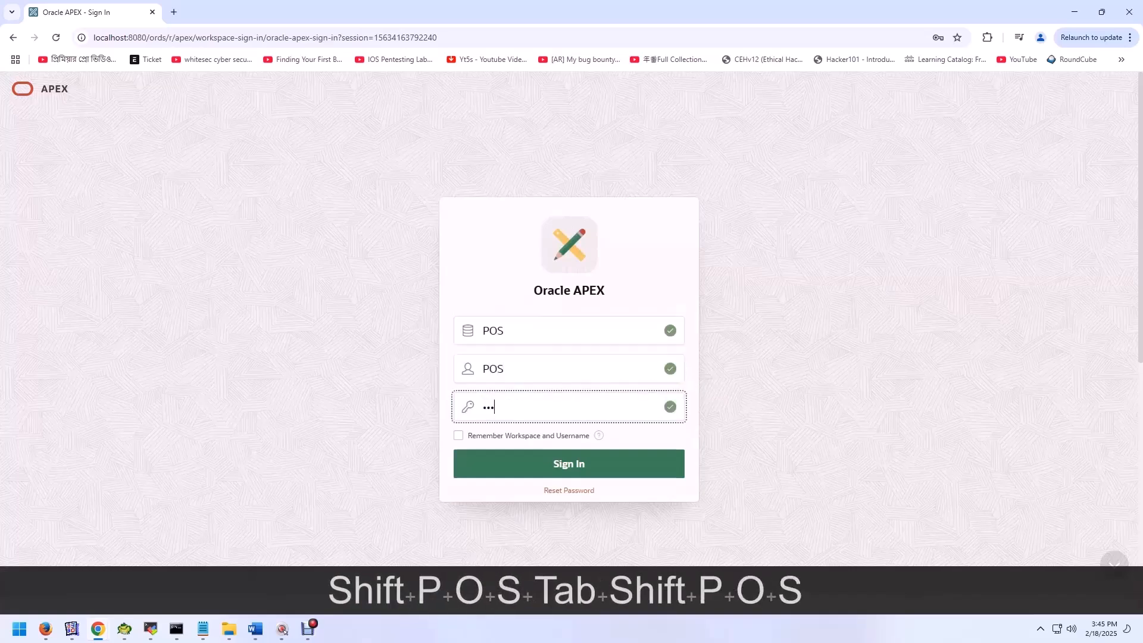
click(572, 464)
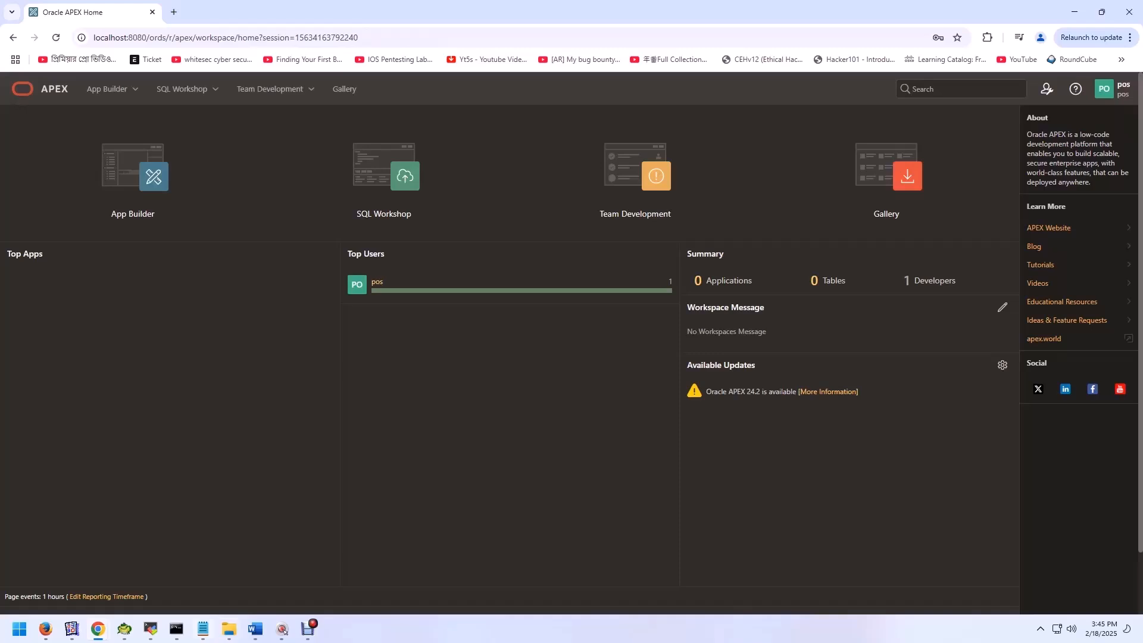
Step: Consult step 07 in the Notepad notes, then return to the APEX workspace home and open App Builder
click(203, 629)
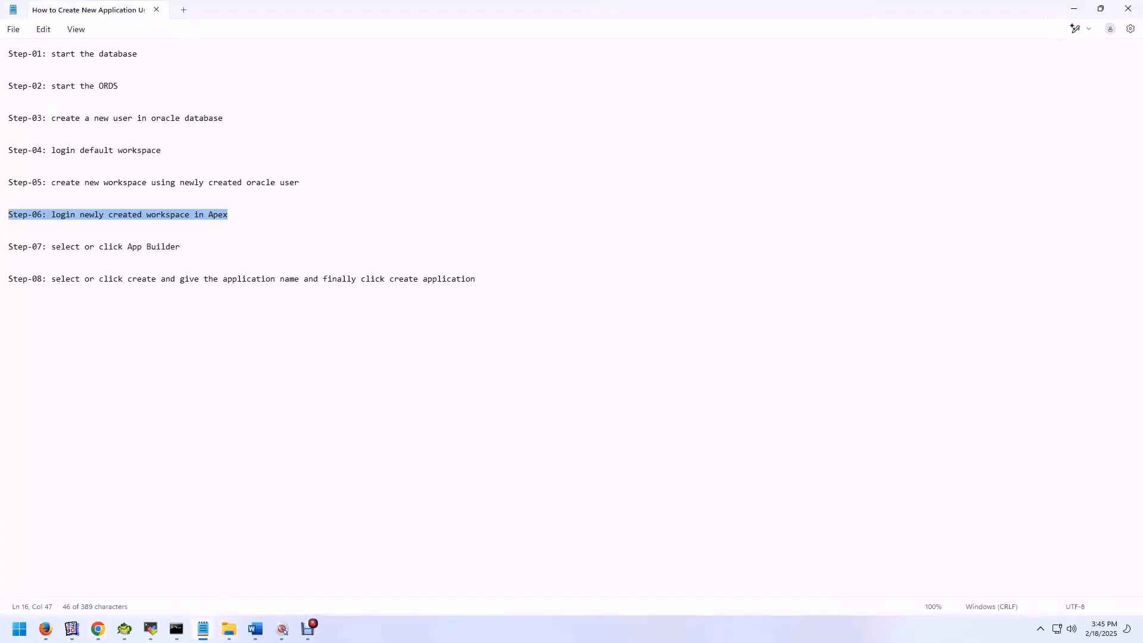
drag(56, 247, 185, 257)
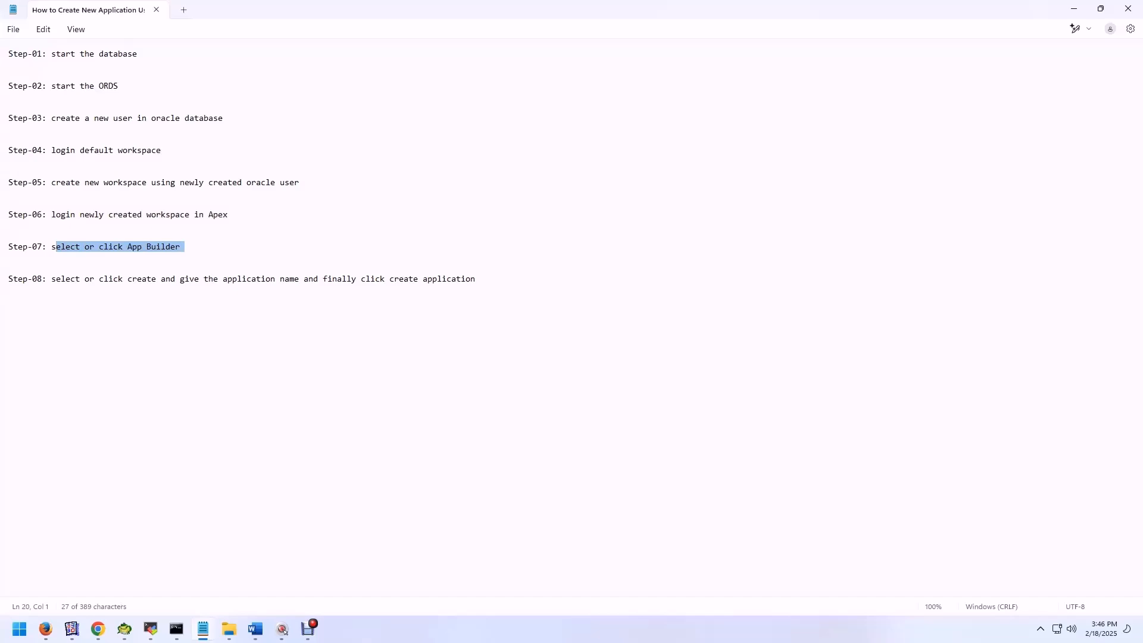
key(alt+Tab)
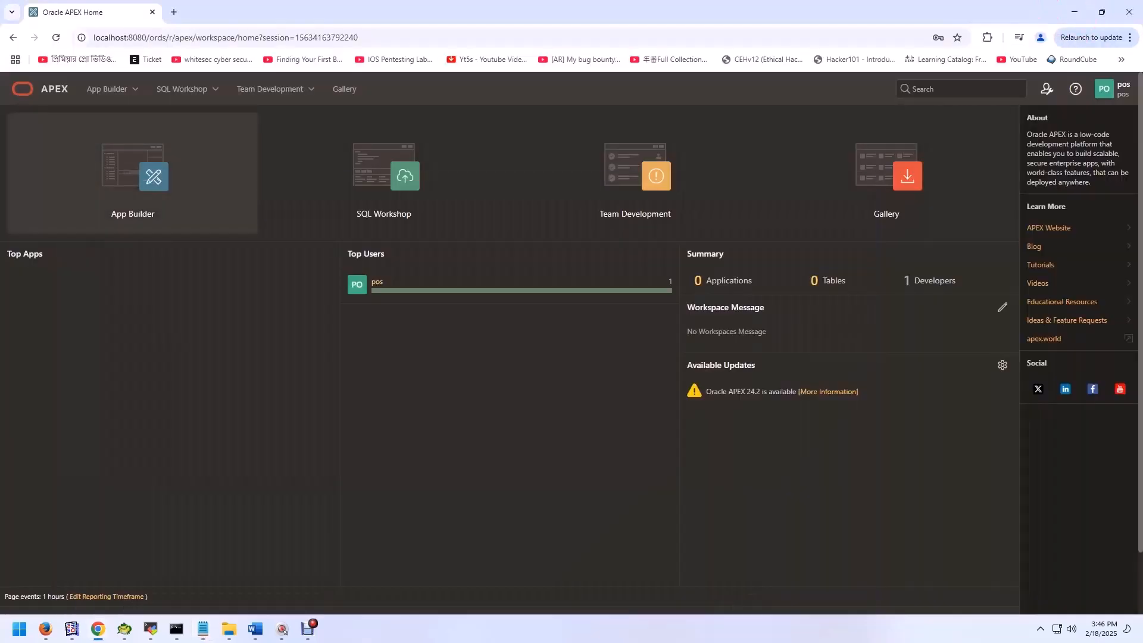
click(182, 191)
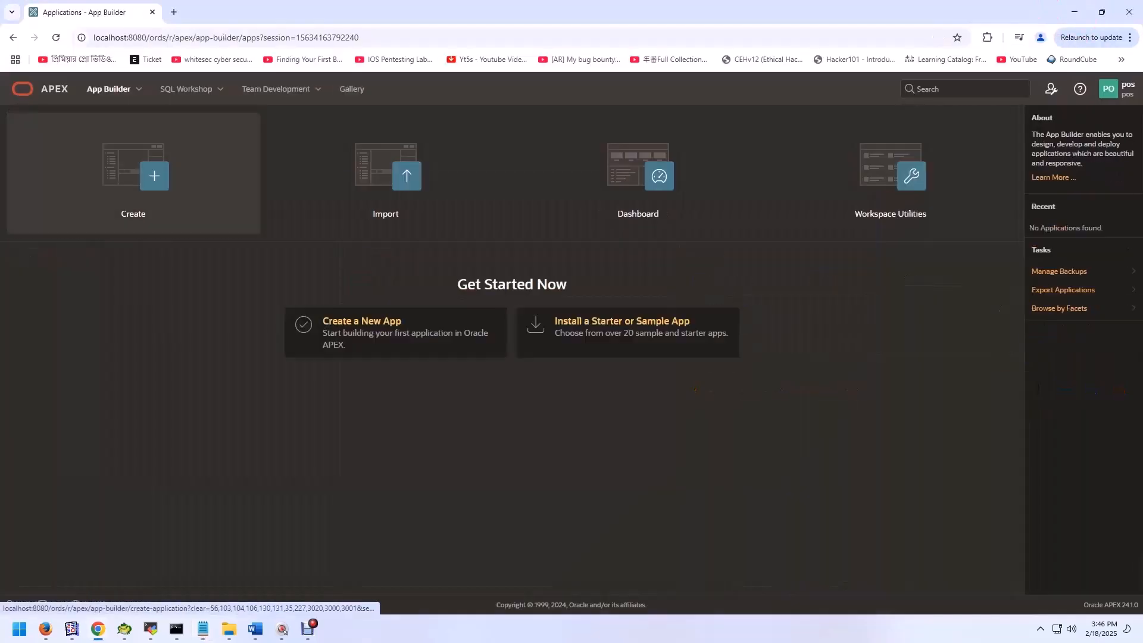
Step: Check step 08 in the Notepad notes, then create a new APEX application named POS
click(203, 630)
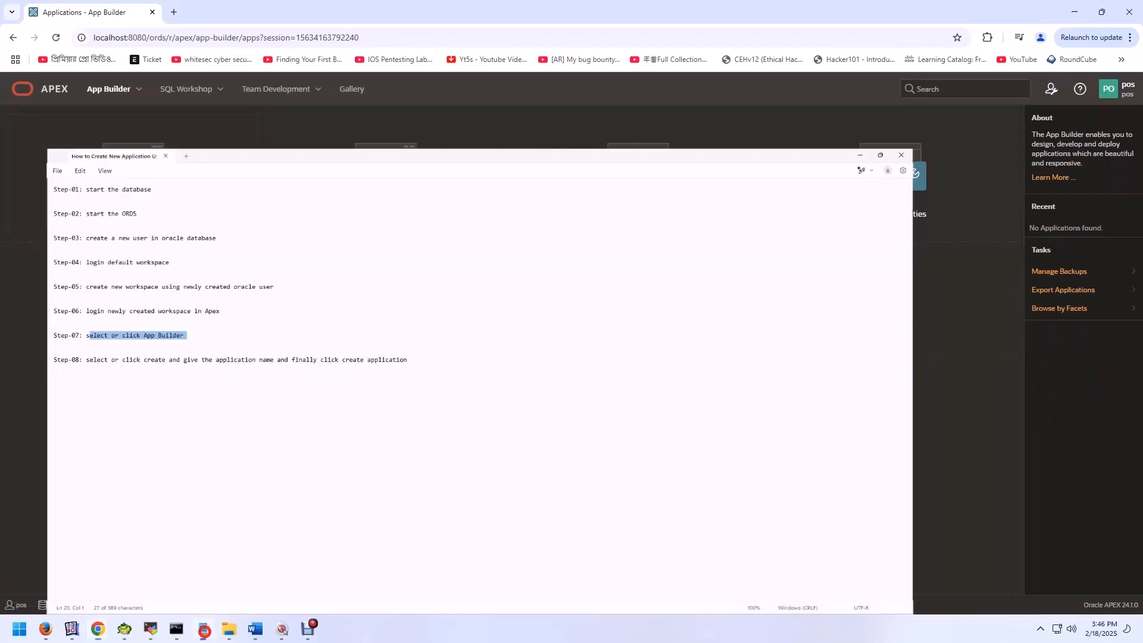
drag(51, 279, 471, 279)
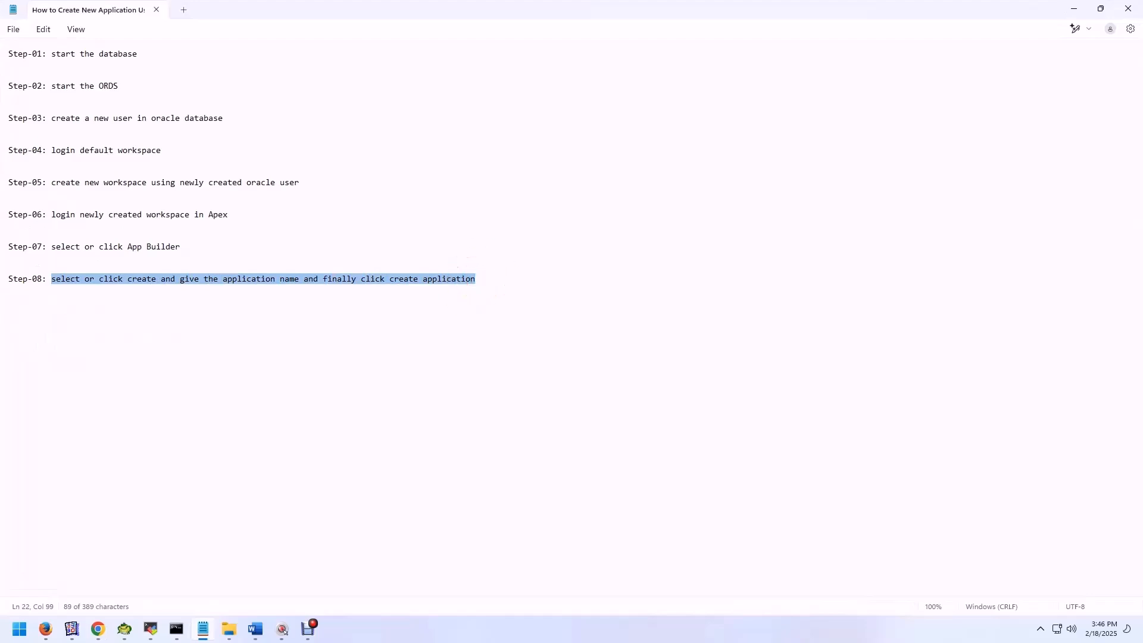
click(1075, 8)
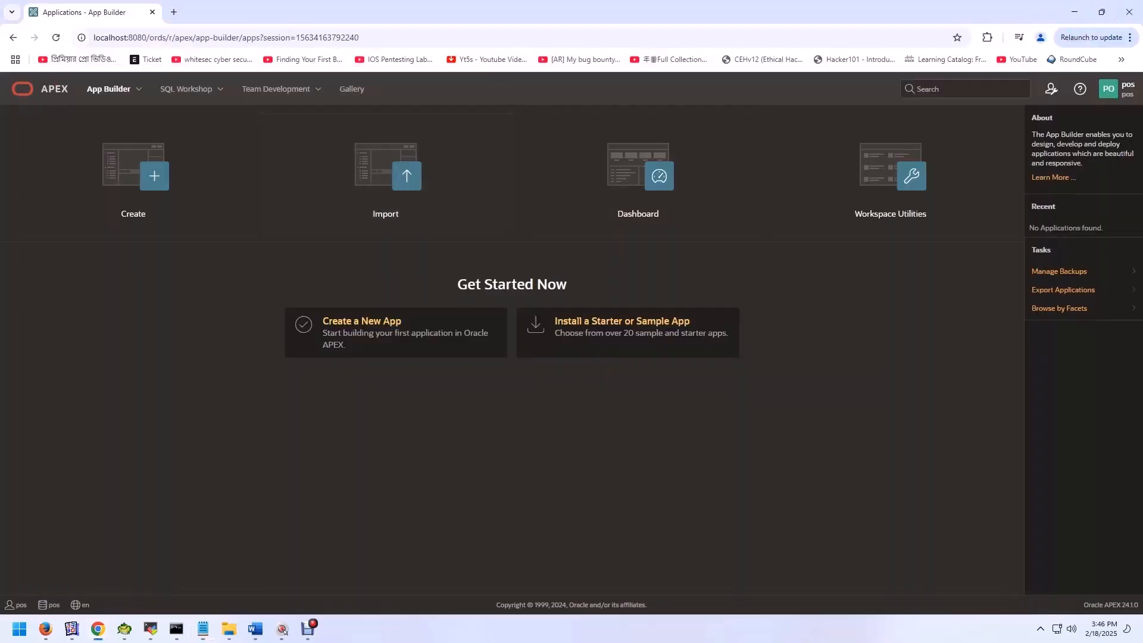
click(145, 160)
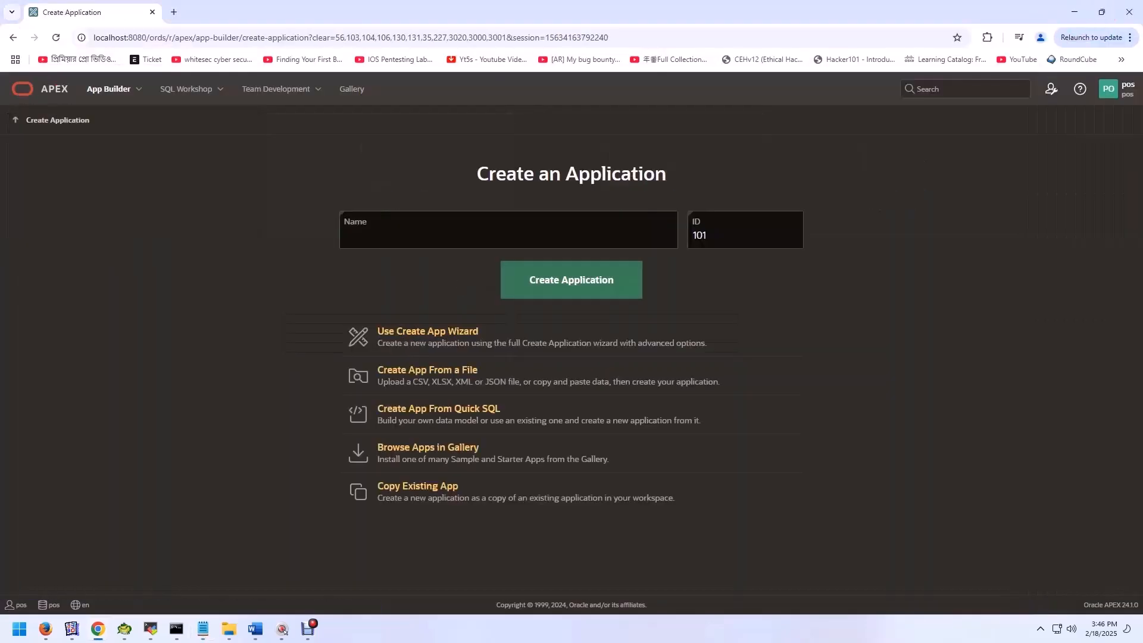
text(POS)
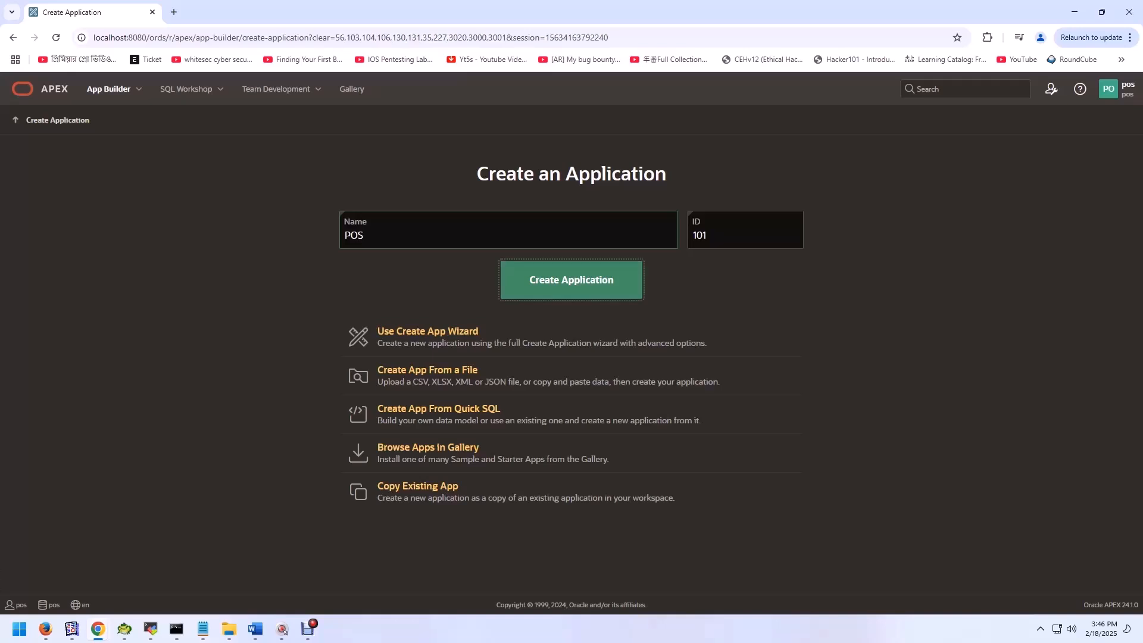
key(Return)
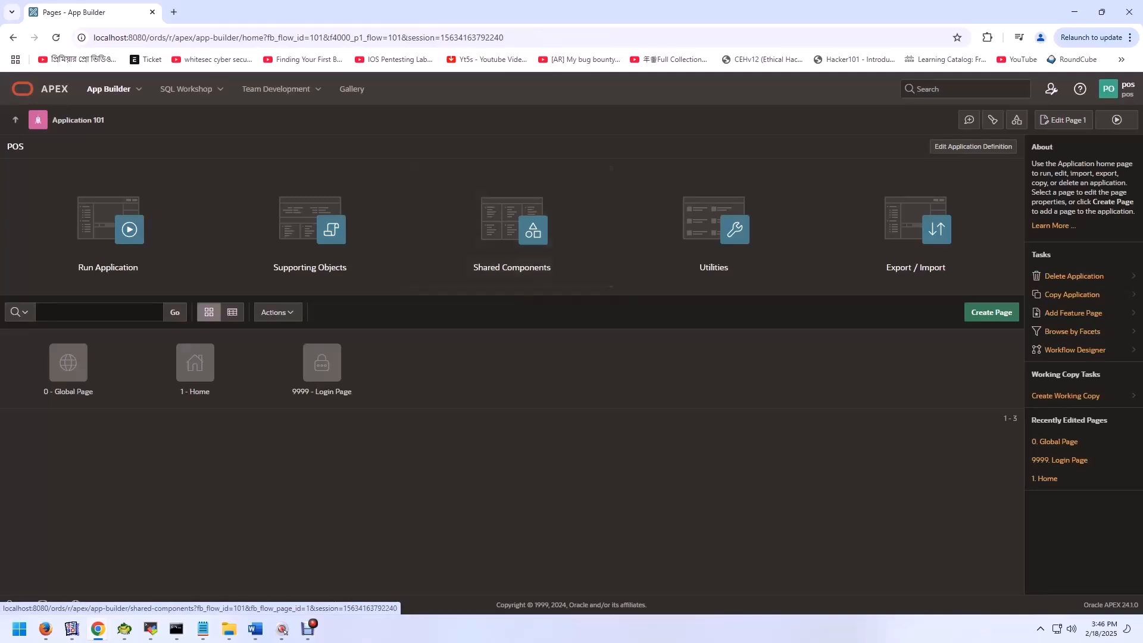
click(307, 628)
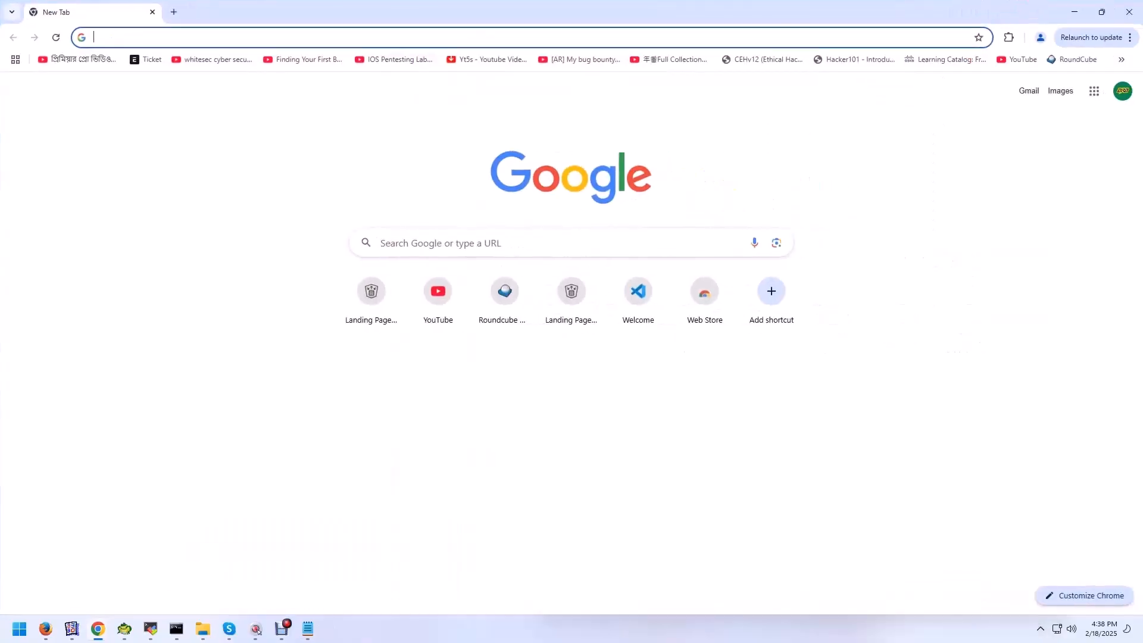
Step: Load localhost:8080 in the new browser tab and proceed from the ORDS landing page to the Oracle APEX sign-in
text(lo)
key(Right)
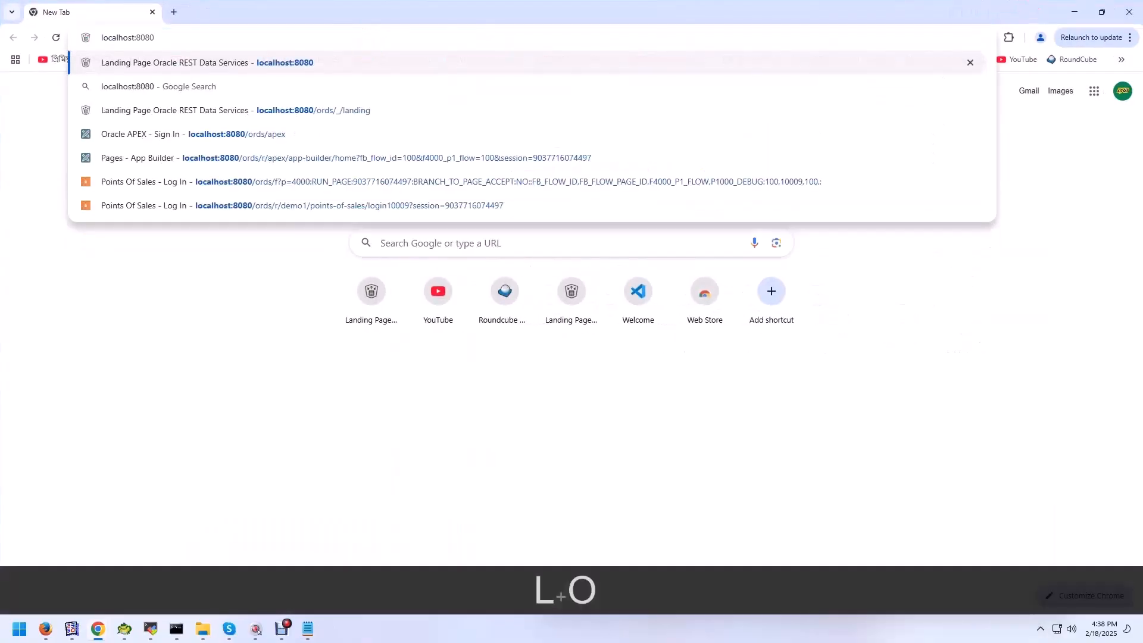
key(Return)
click(551, 530)
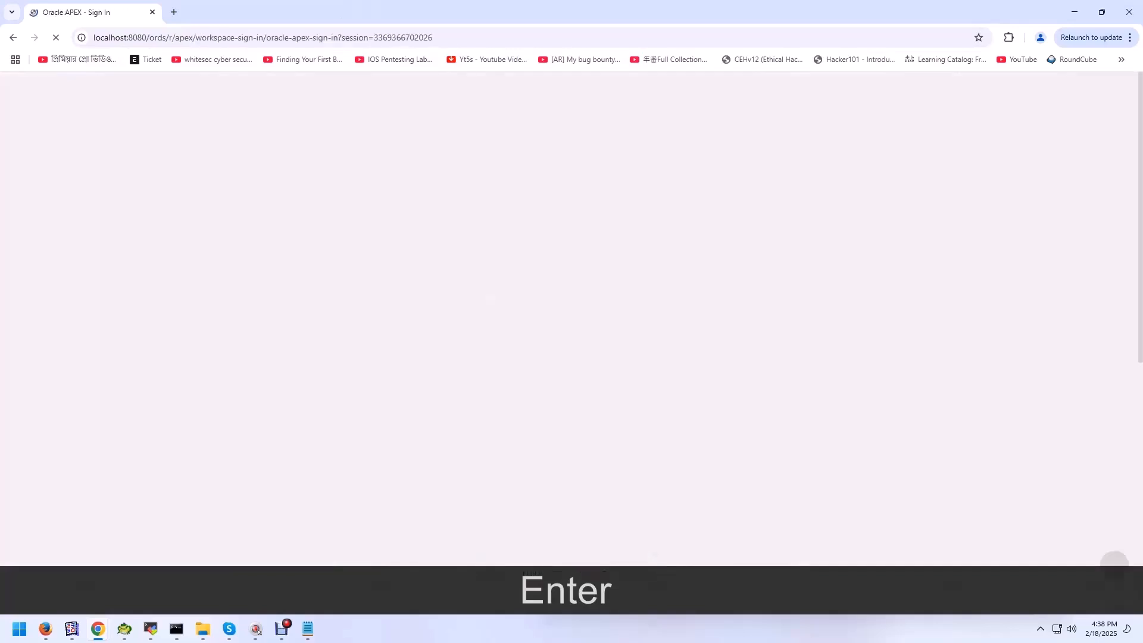
Step: Sign in to the POS workspace again, entering the workspace name, username and account password
text(POS)
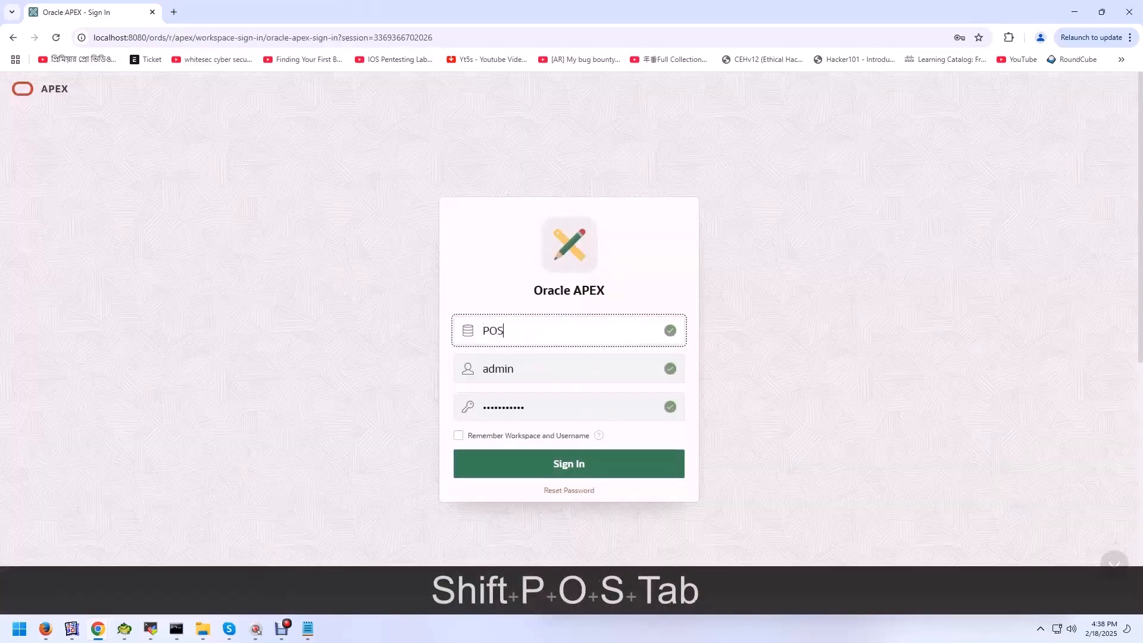
key(Tab)
text(POS)
key(Tab)
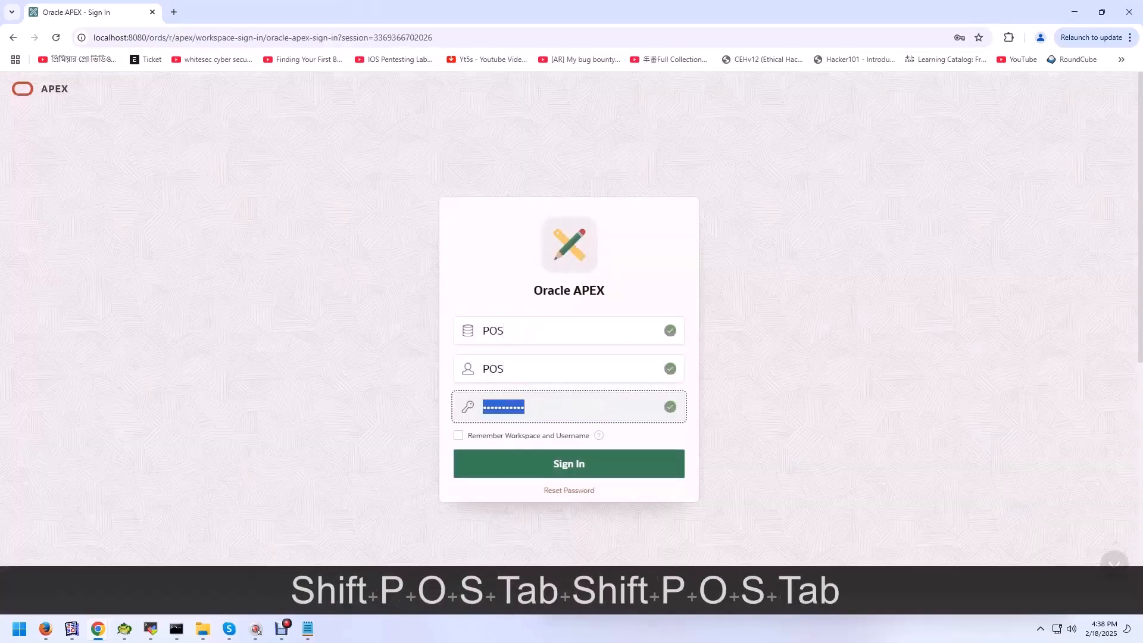
text(POS)
click(564, 464)
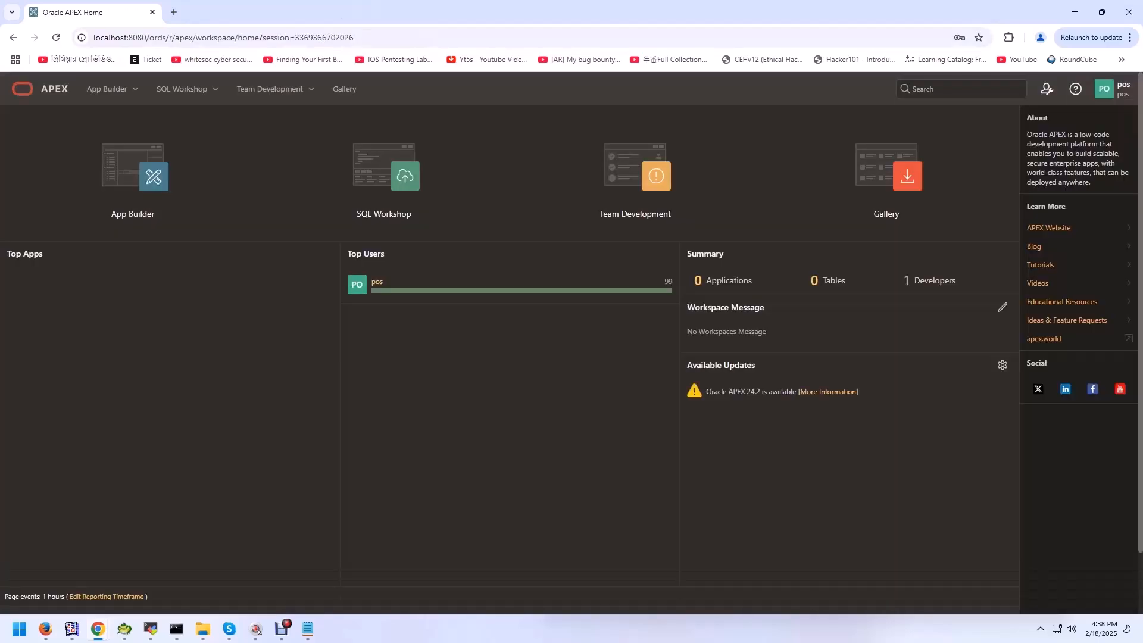
Step: Highlight step 07 in the Notepad notes and open App Builder from the APEX workspace home
click(308, 629)
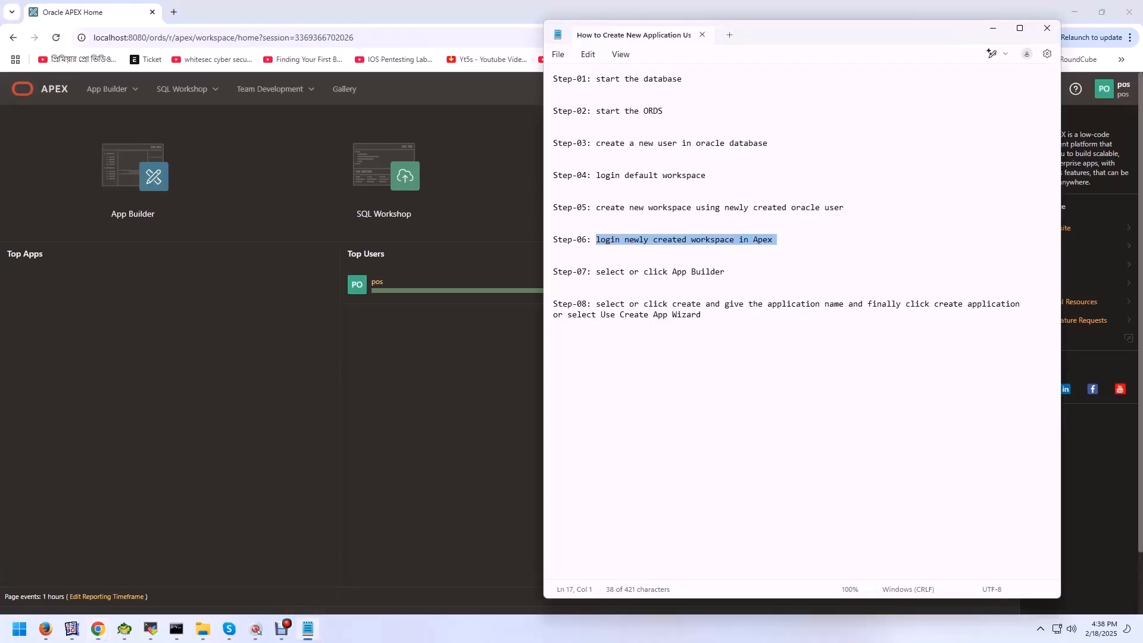
drag(726, 272, 553, 267)
click(992, 28)
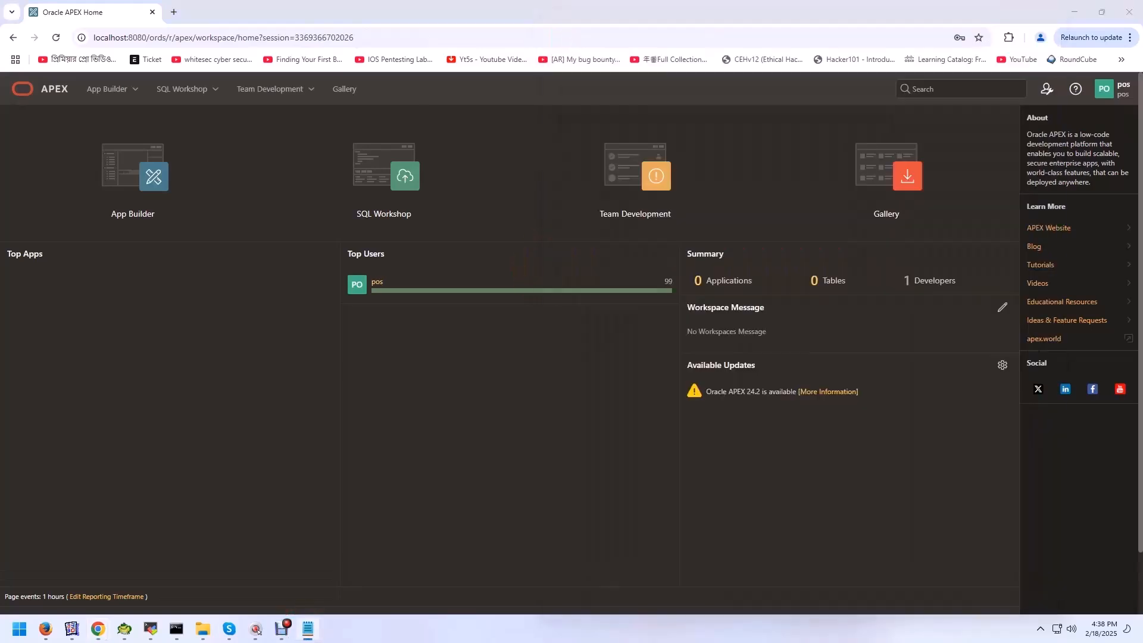
click(133, 178)
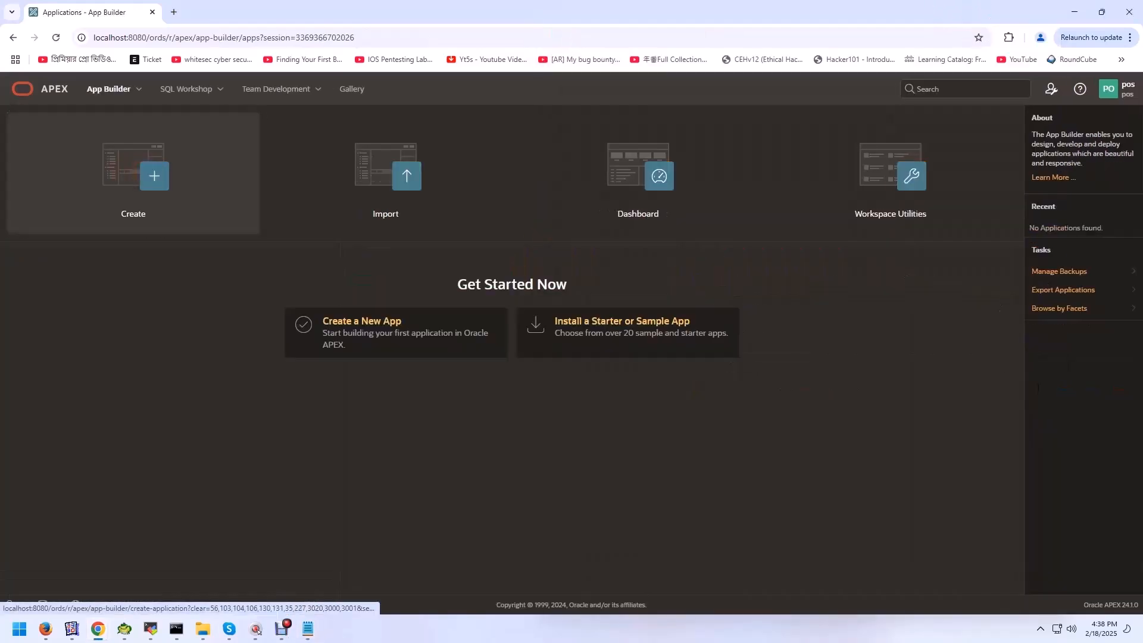
Step: Highlight step 08 in the Notepad notes, then open the application creation page in App Builder
click(308, 629)
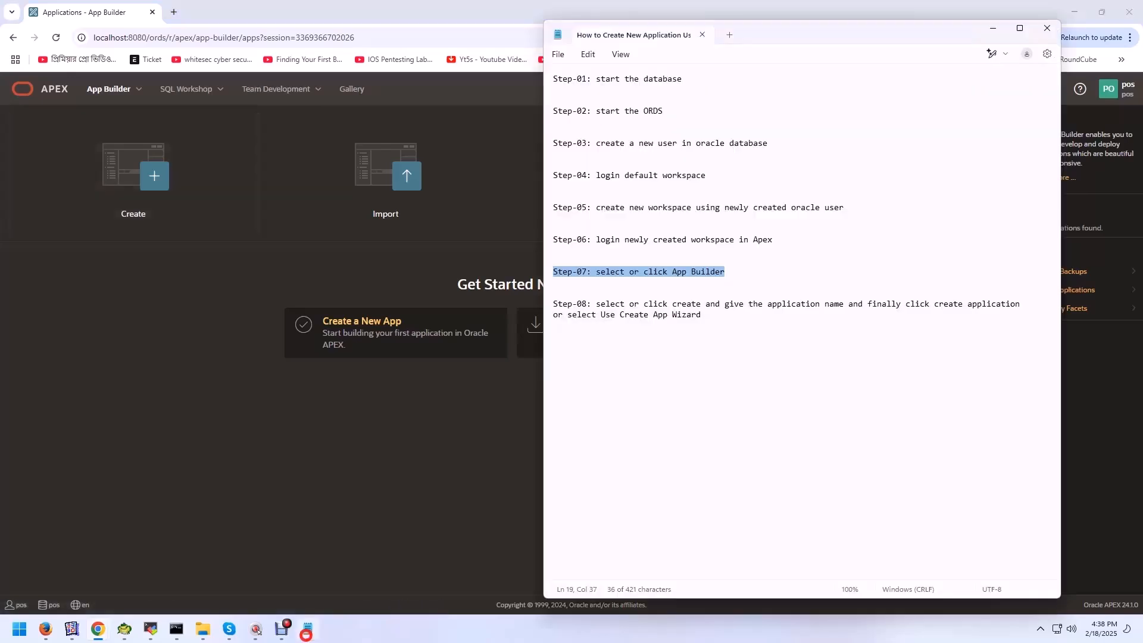
drag(601, 304, 702, 315)
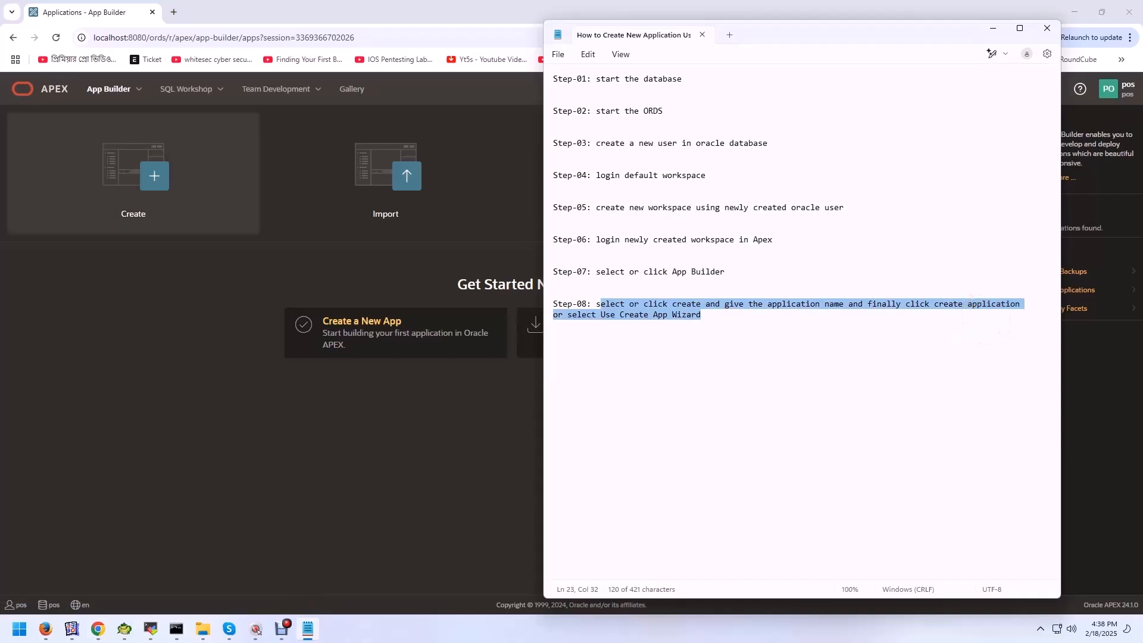
click(133, 173)
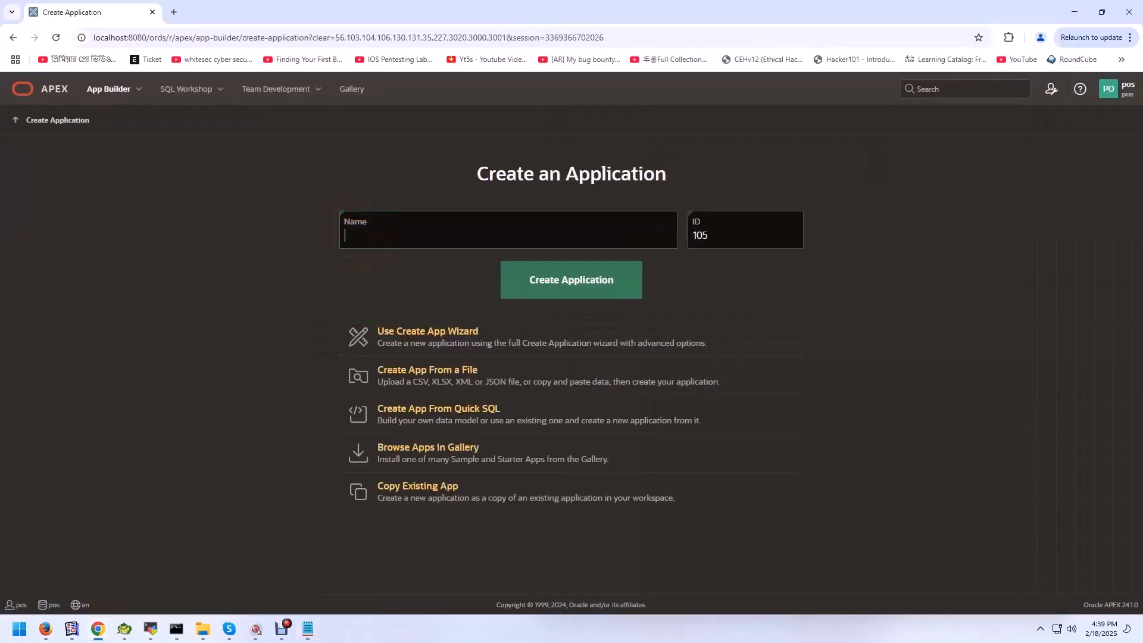
Step: Start the full Create App Wizard and name the new application POS
click(413, 324)
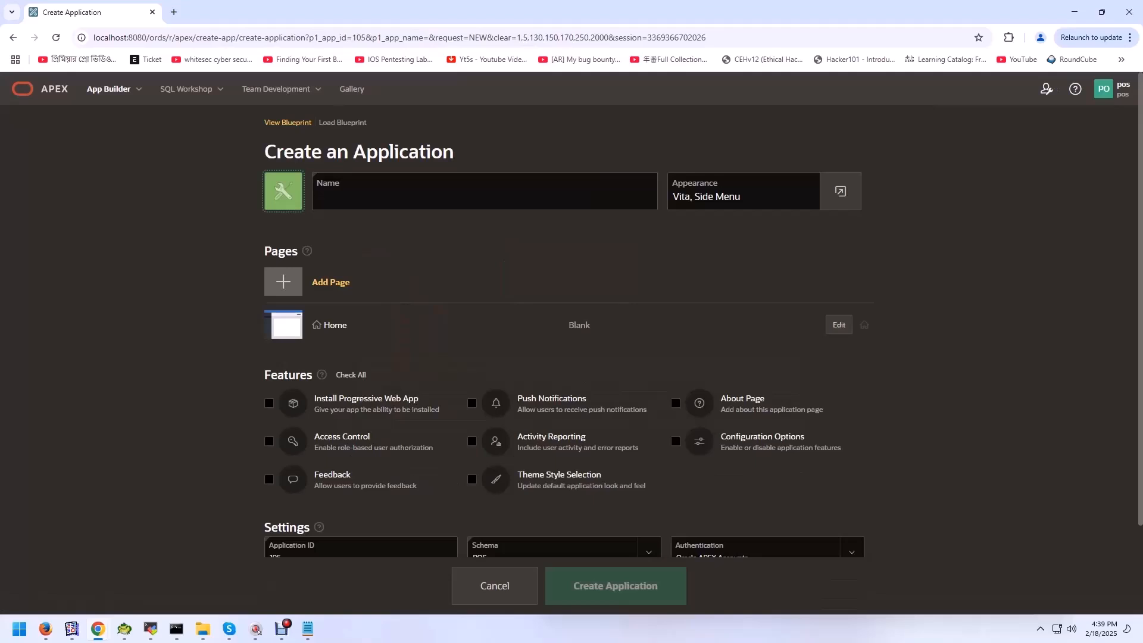
click(336, 199)
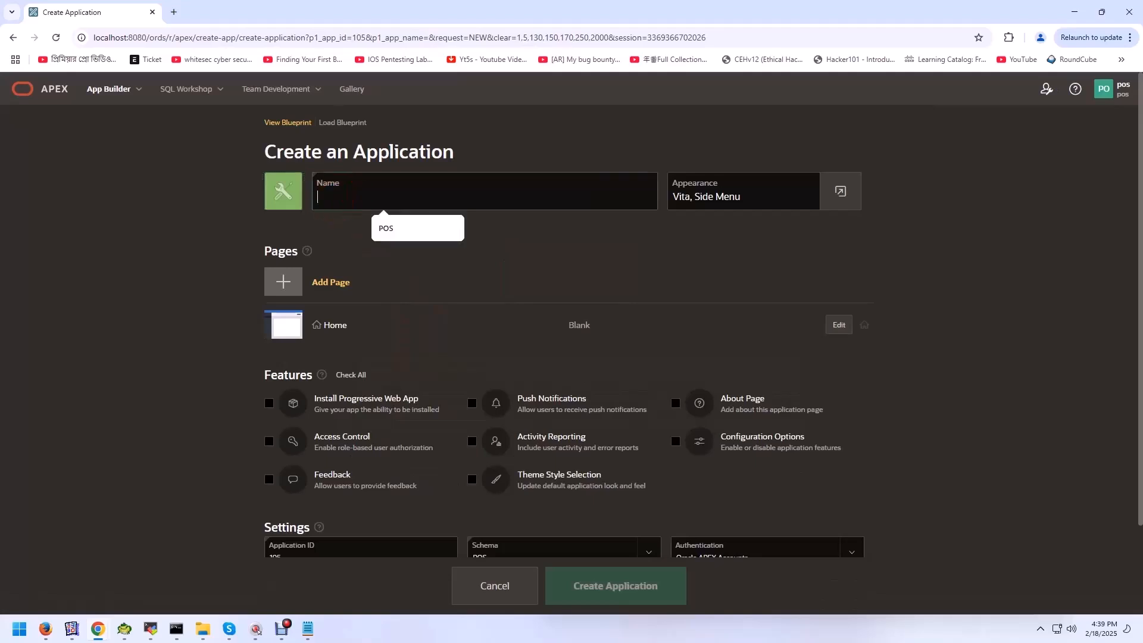
click(393, 228)
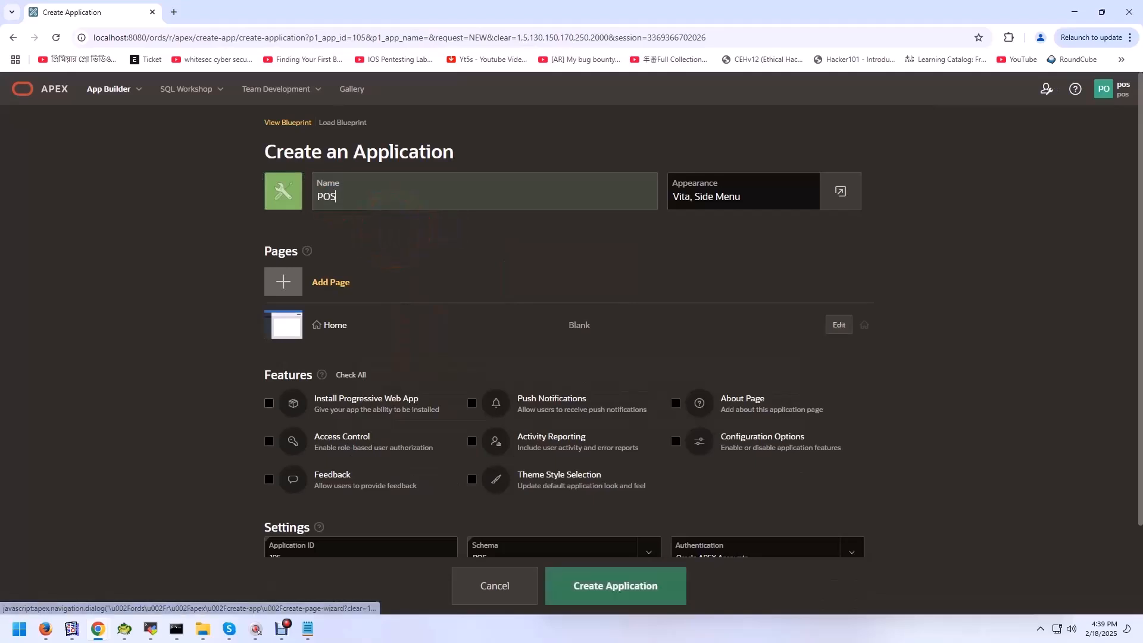
Step: Add a blank page named "Blank Page" to the application
click(331, 283)
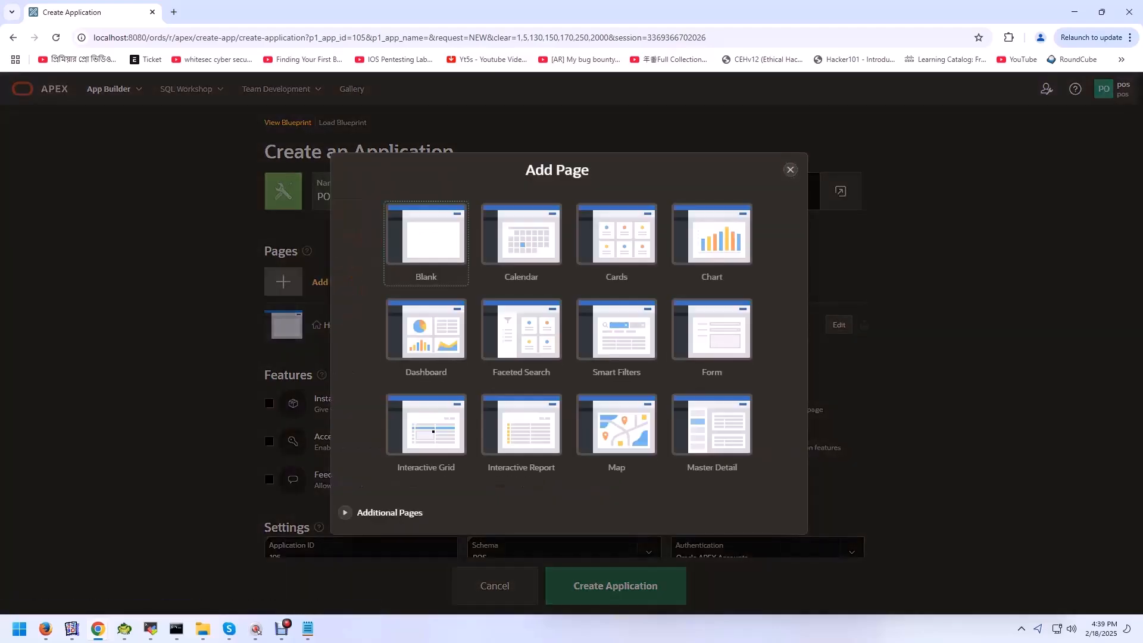
click(429, 235)
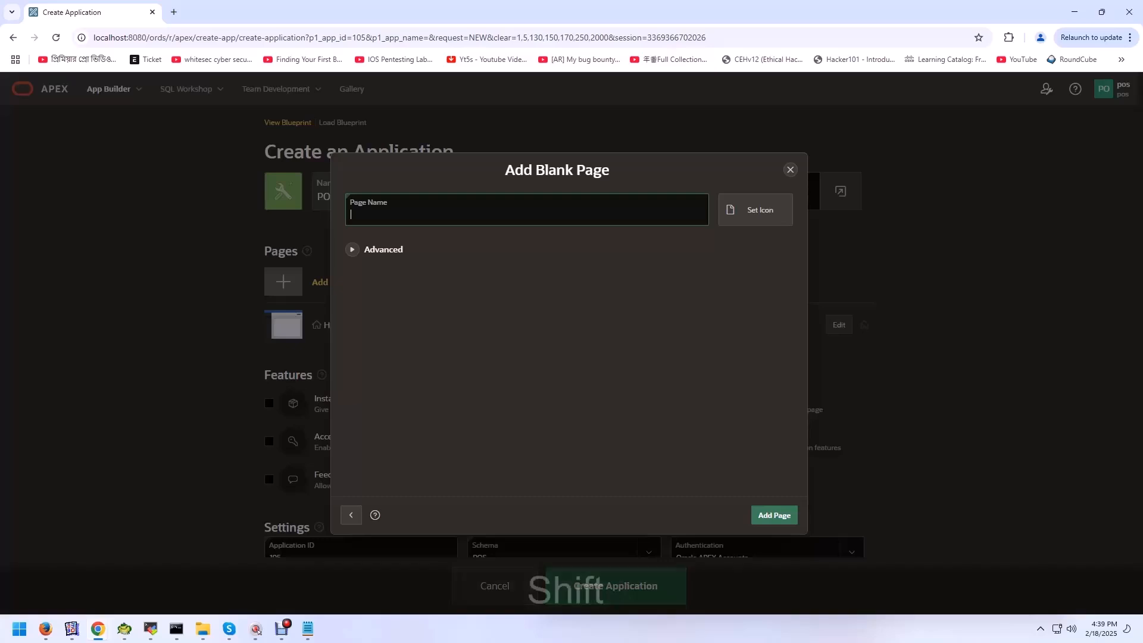
text(Blan)
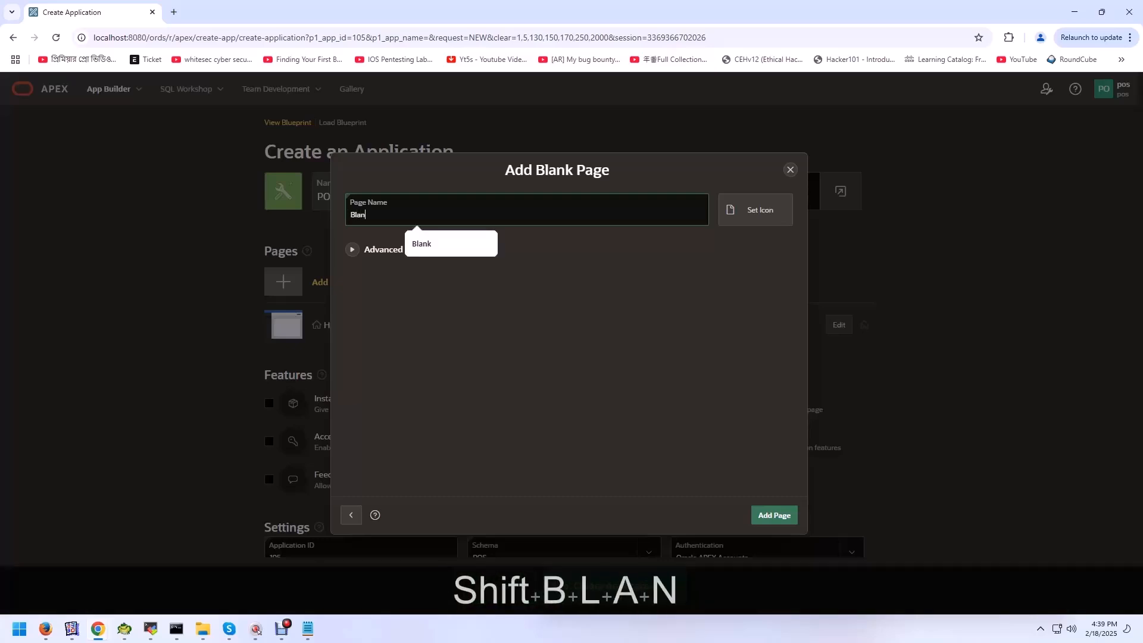
text(k Pag)
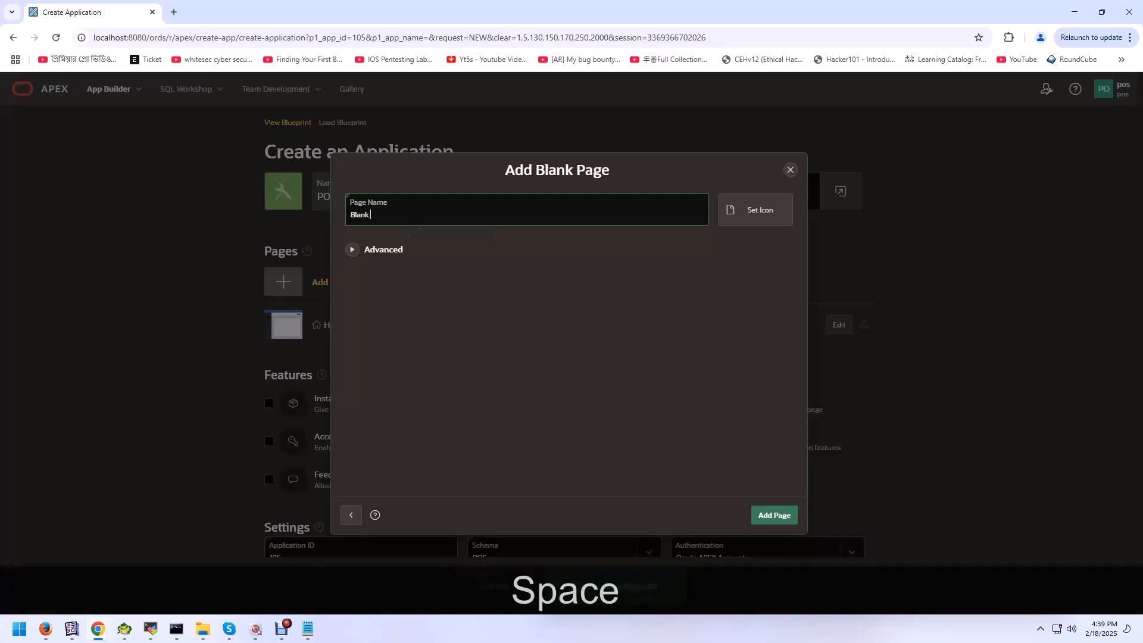
text(e)
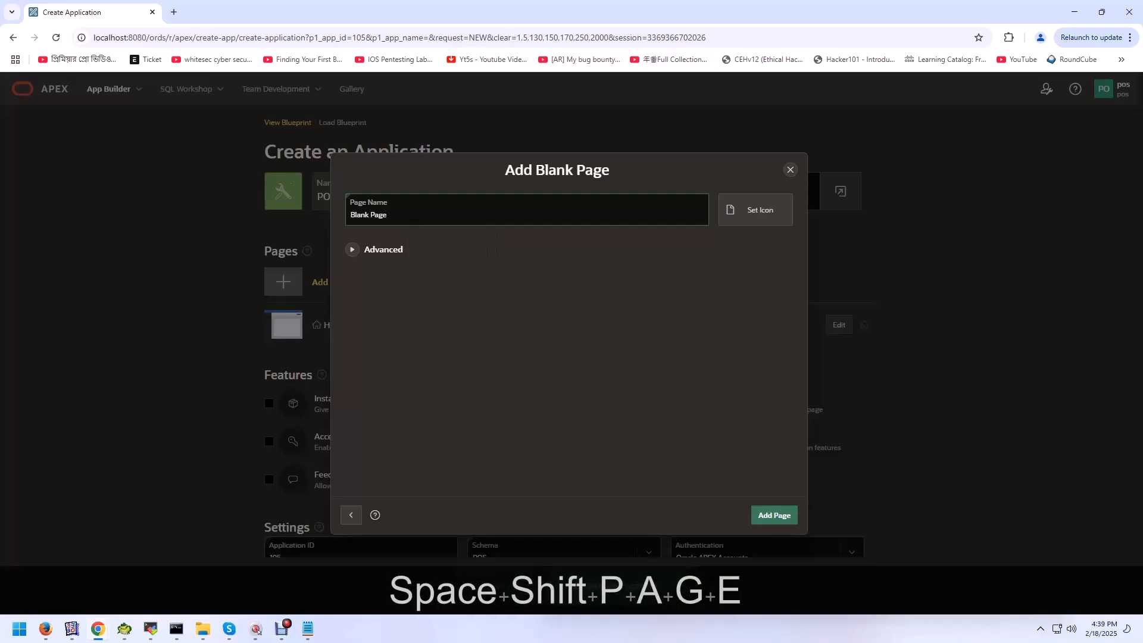
click(774, 515)
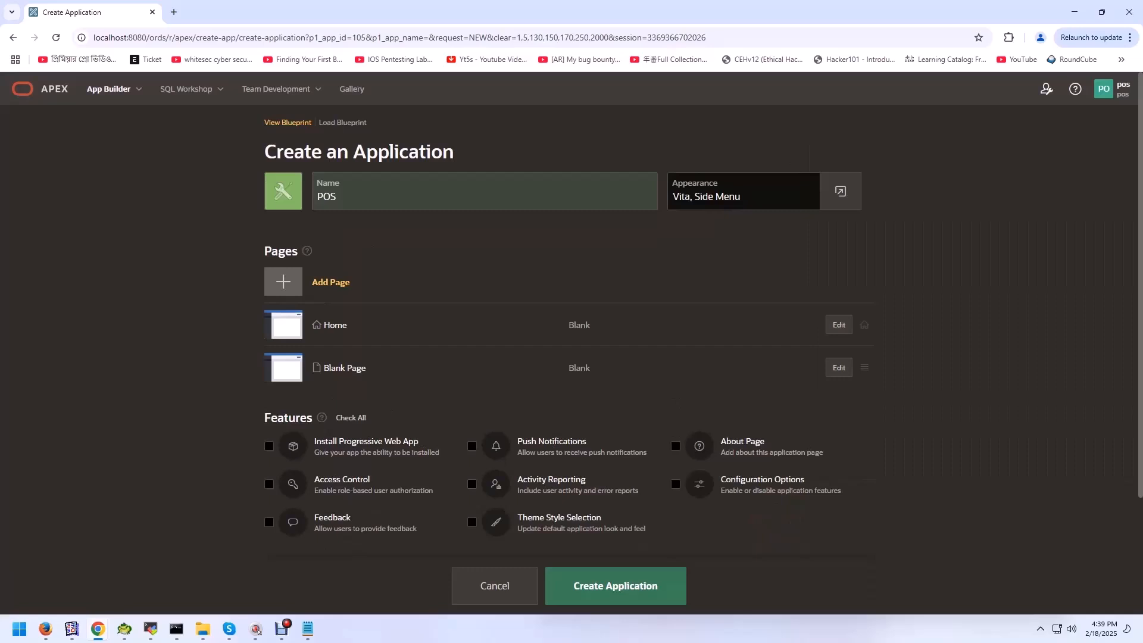
Step: Change the application icon to the pink circular gauge symbol and save it
click(283, 191)
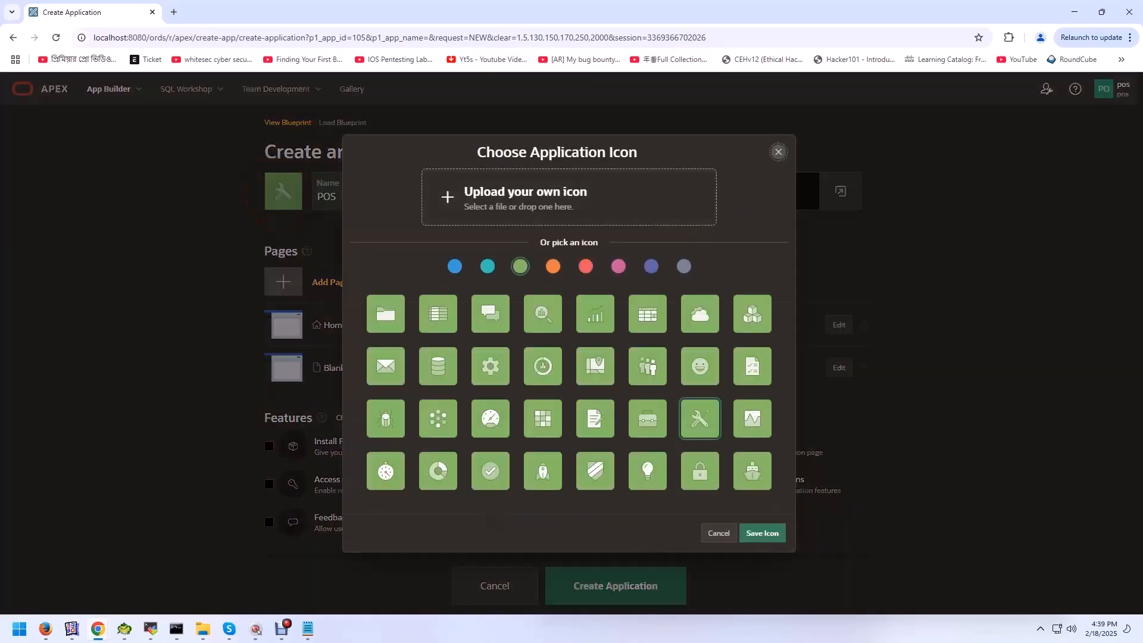
click(619, 266)
click(550, 363)
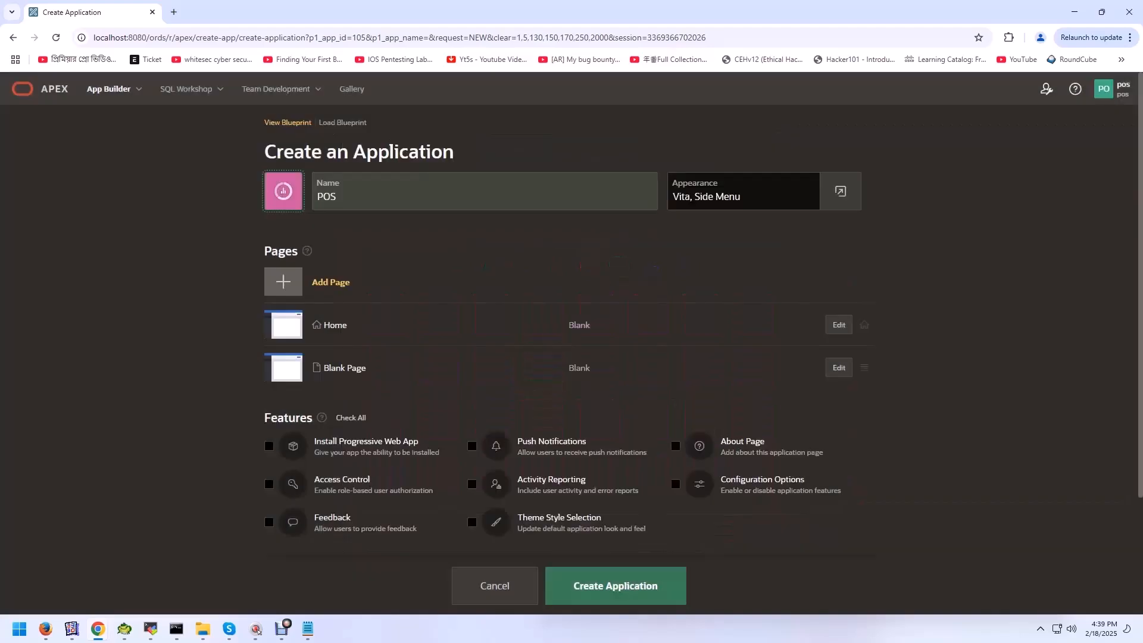
Step: Set the application's appearance to the Redwood Light theme style and save the change
click(841, 191)
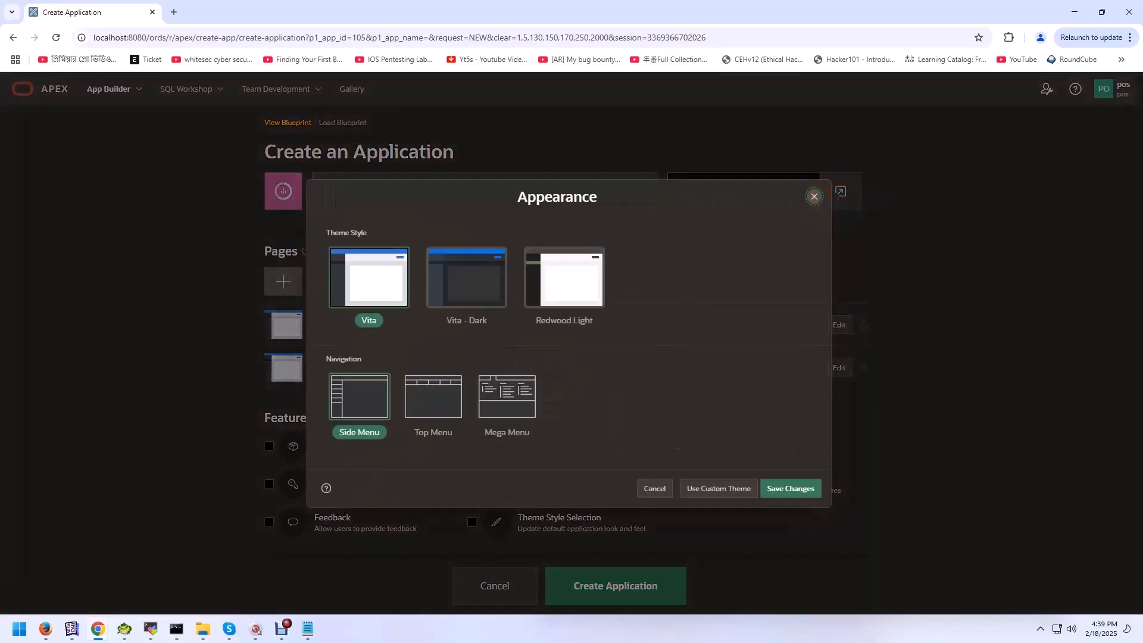
click(557, 276)
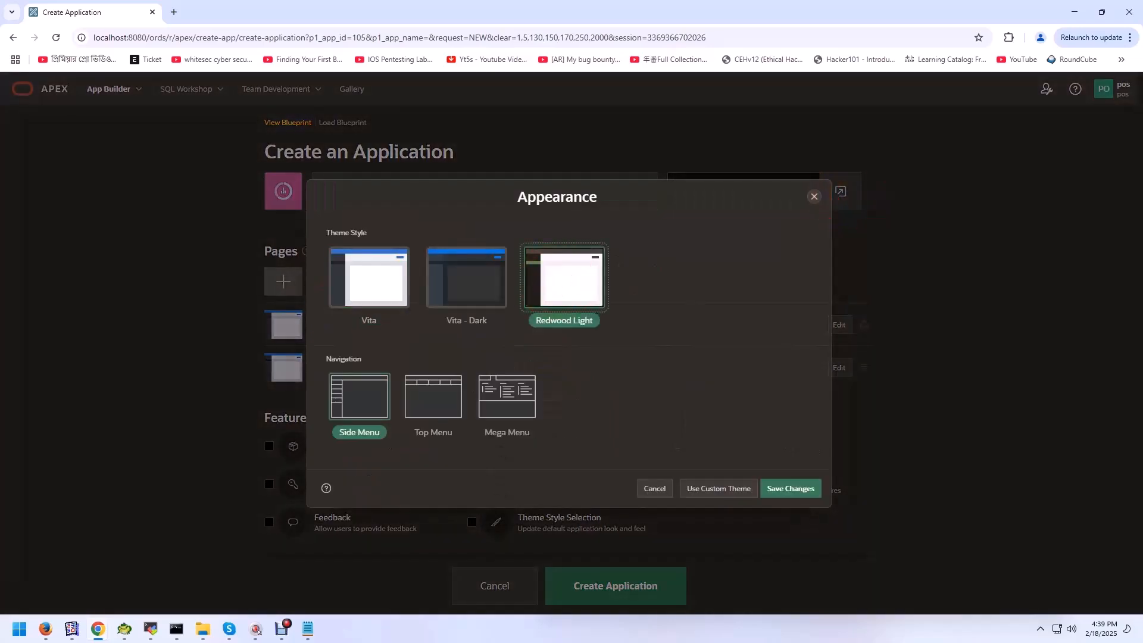
click(790, 488)
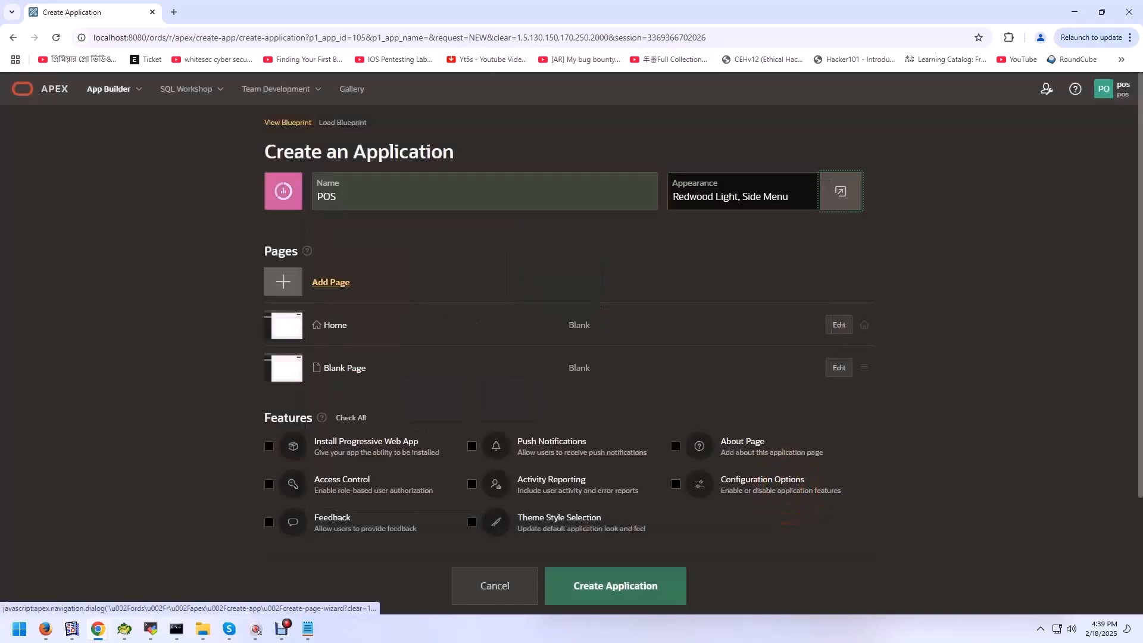
Step: Enable all the optional features for the application and create it
scroll(572, 349, down, 2)
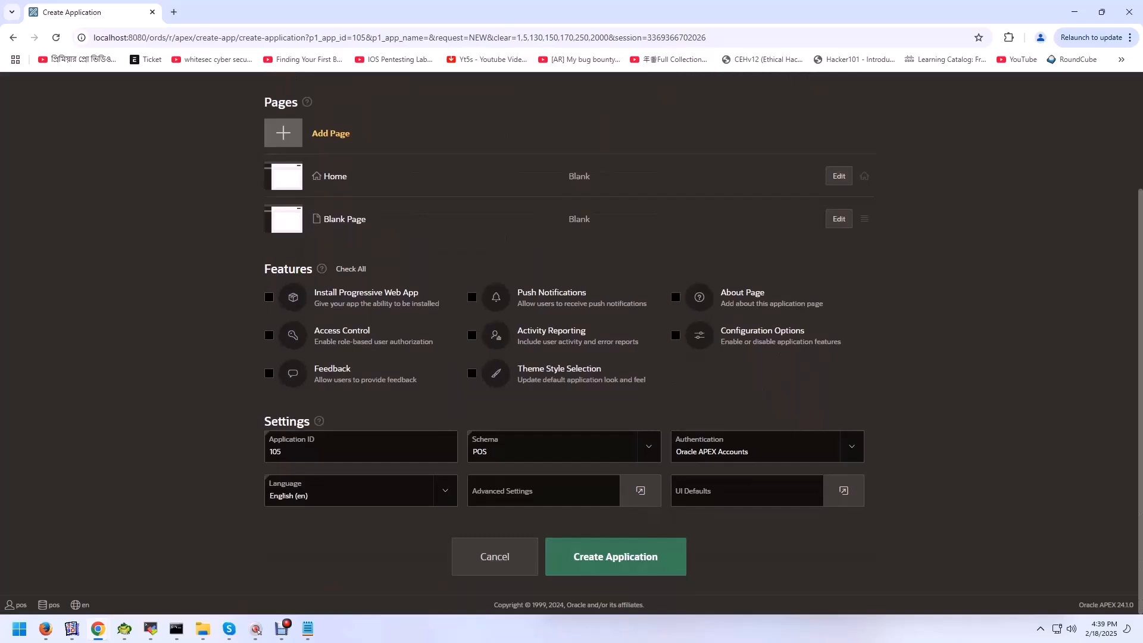
click(351, 269)
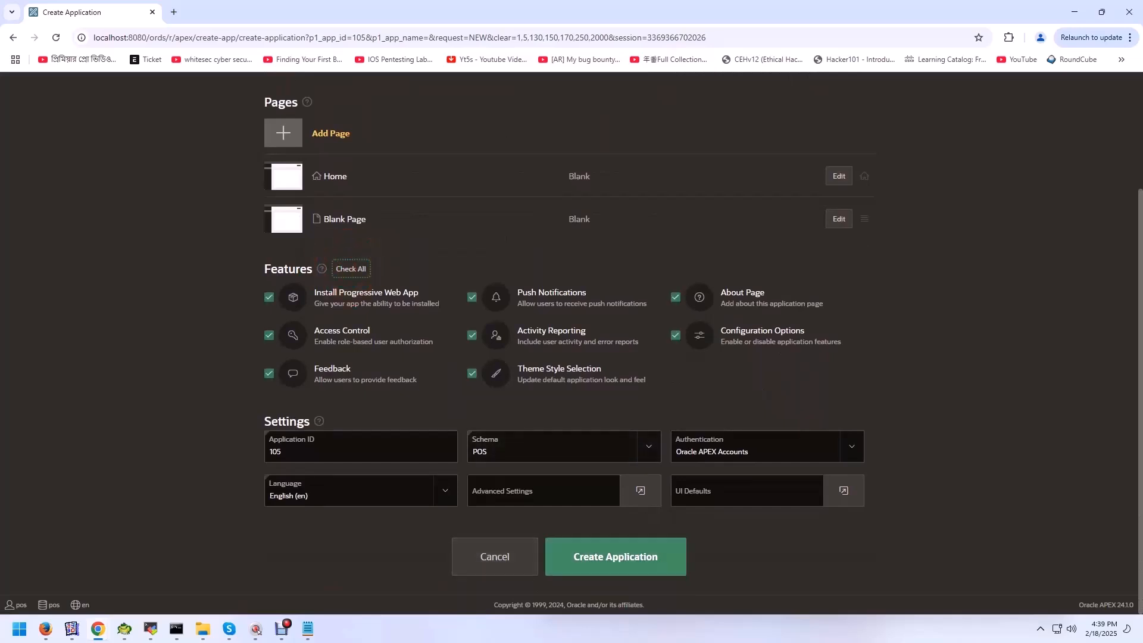
click(616, 557)
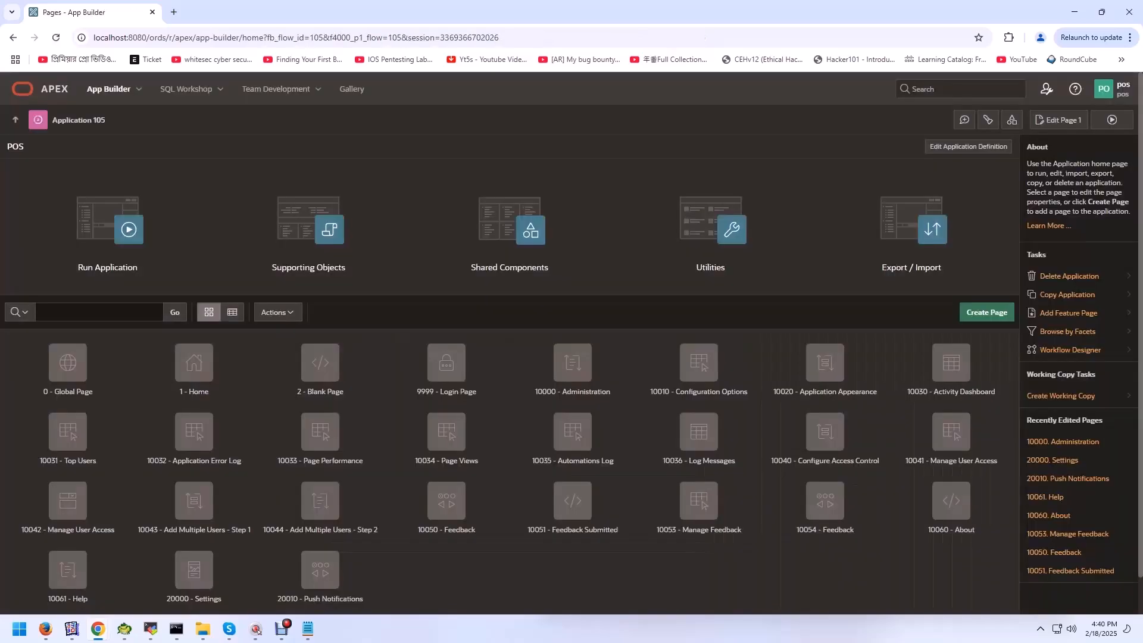
Step: Run the new POS application and sign in, replacing the prefilled username and entering the account password
click(1112, 119)
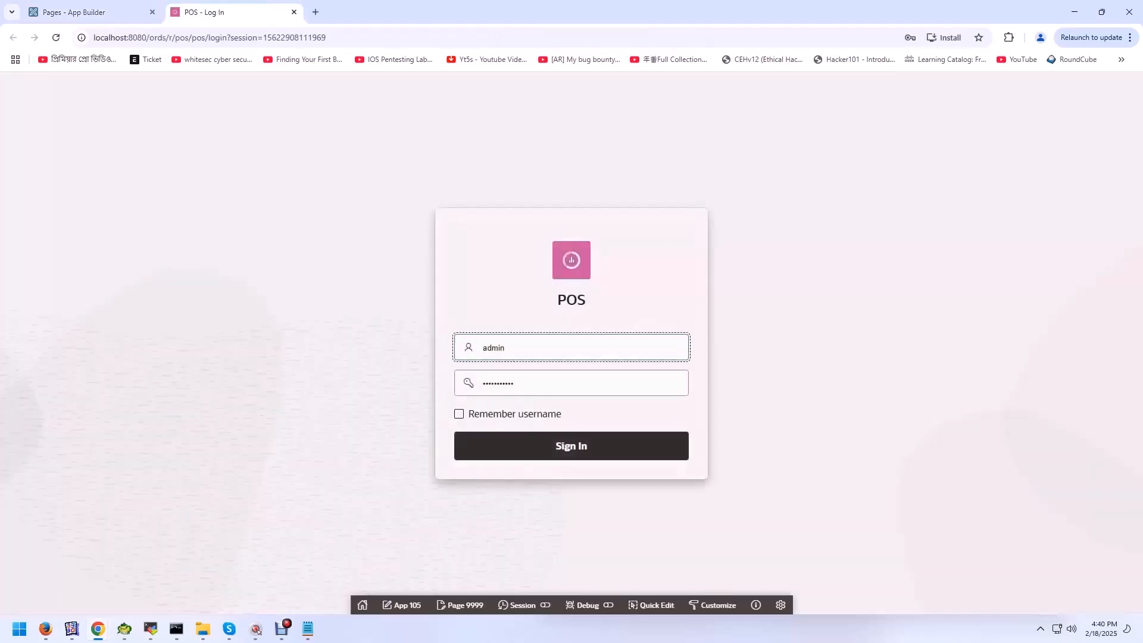
key(Delete)
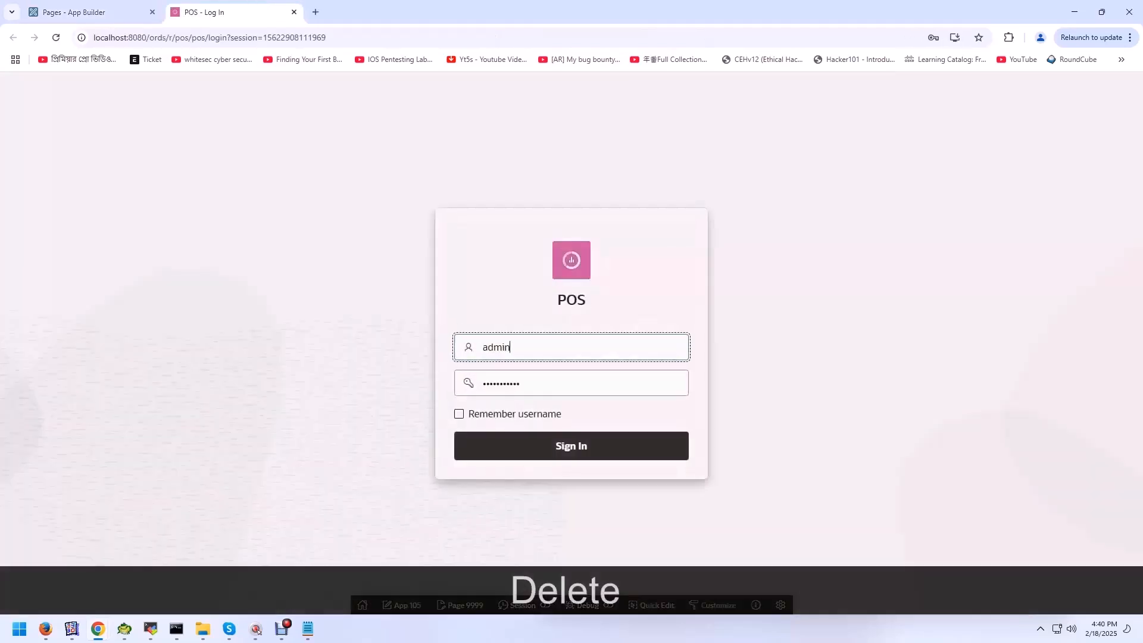
key(BackSpace)
key(BackSpace)
key(BackSpace)
key(BackSpace)
key(BackSpace)
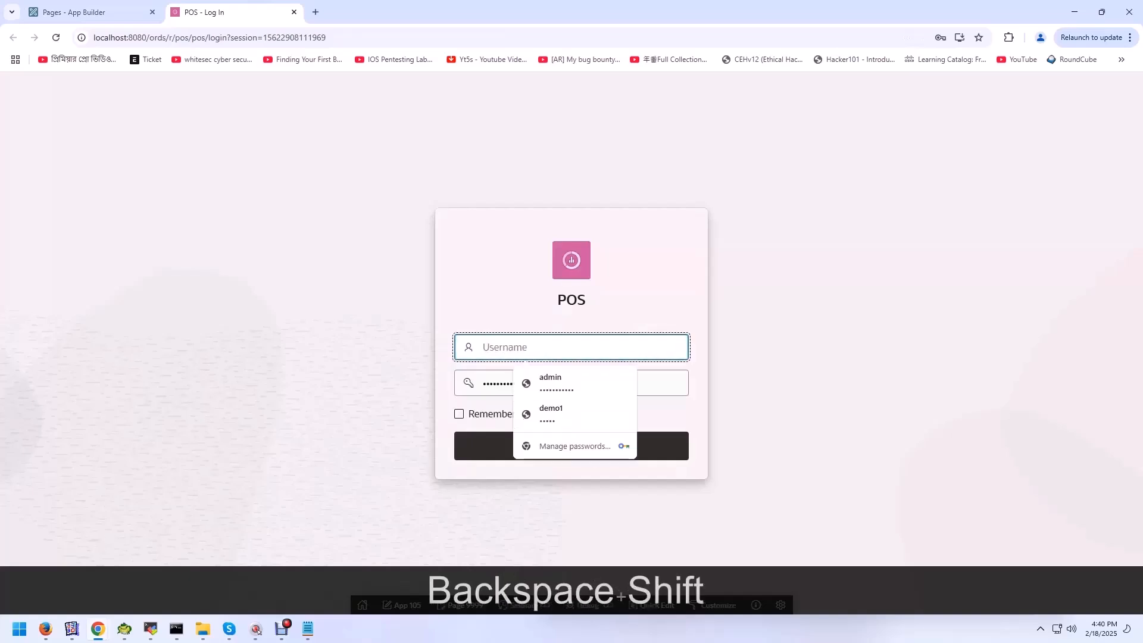
text(POS)
key(Tab)
text(POS)
key(Return)
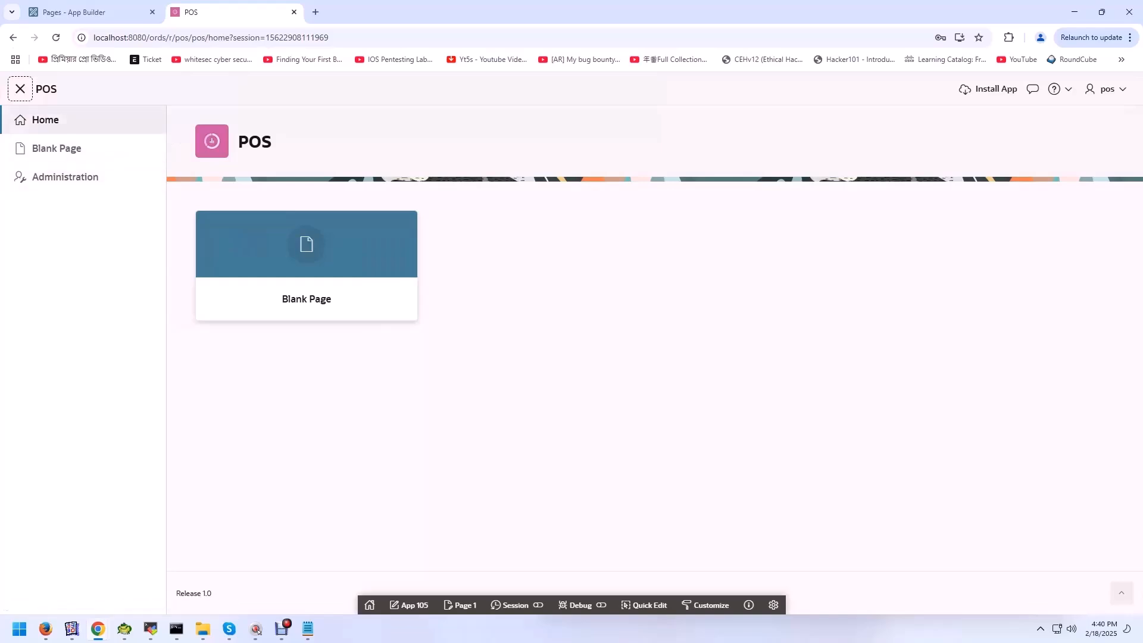
click(875, 370)
click(282, 628)
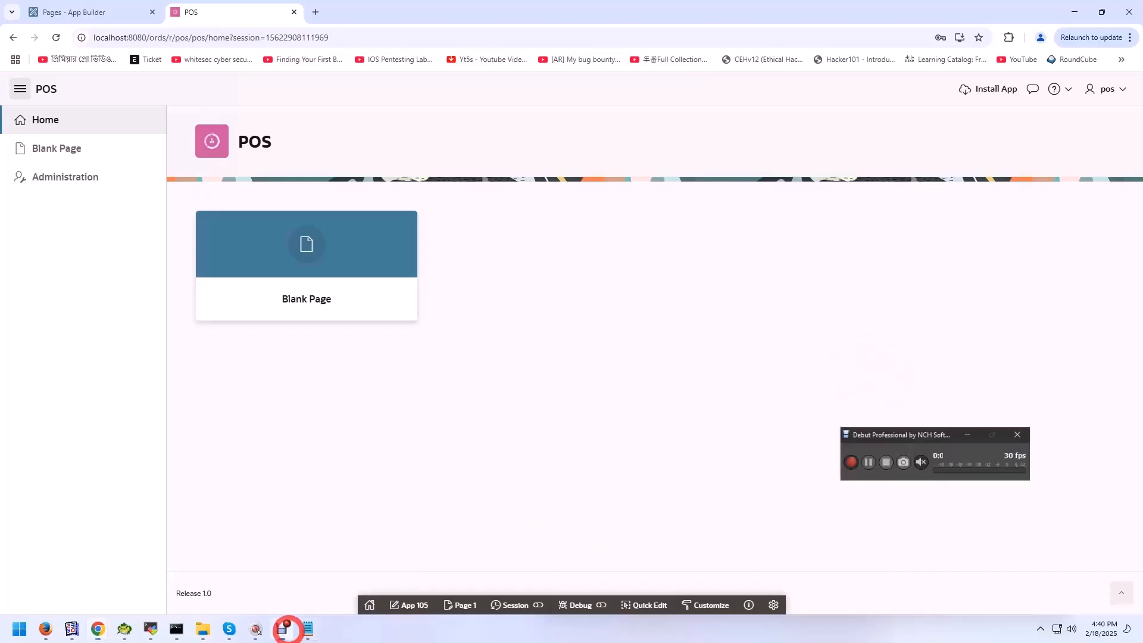